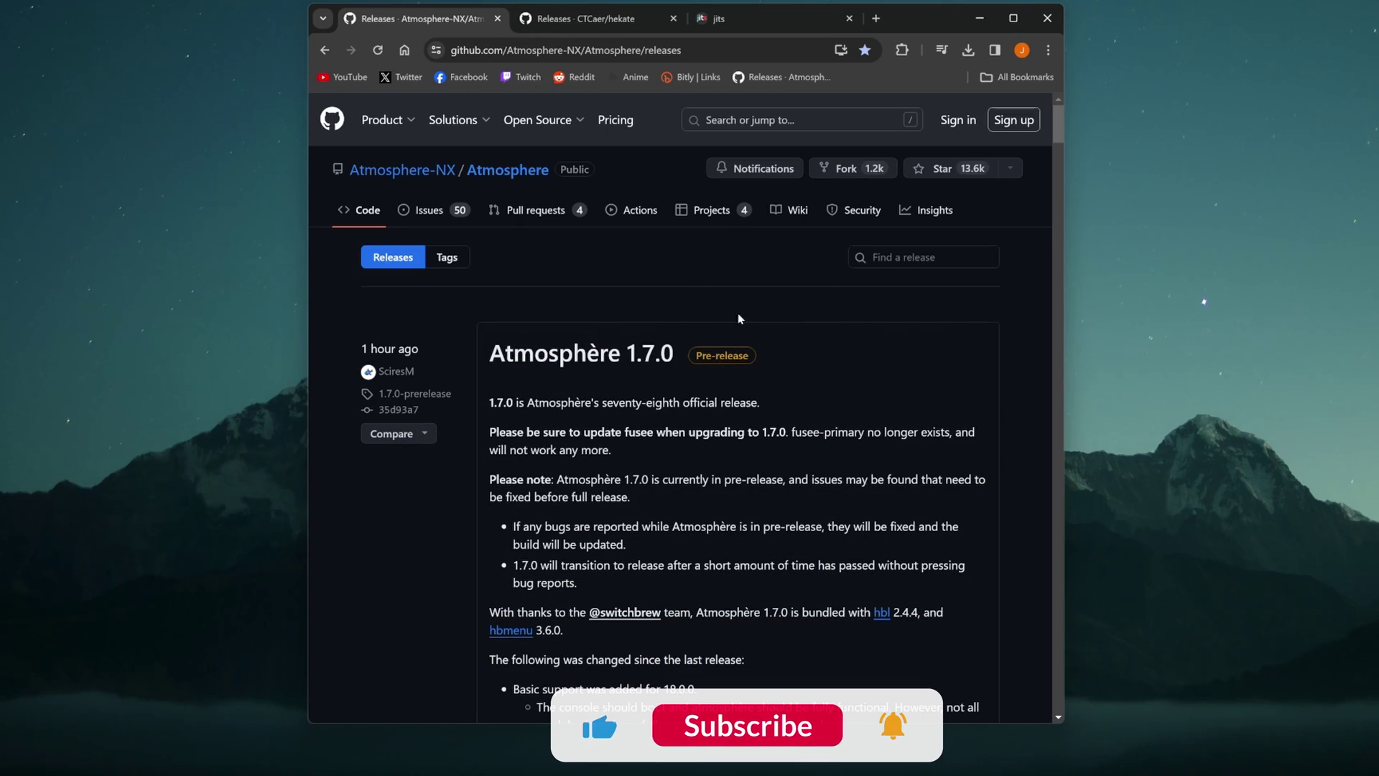
Download atmosphere-1.7.0-prerelease zip from the 1.7.0 release assets, then go to the hekate releases page
scroll(747, 309, "down", 5)
scroll(761, 320, "down", 17)
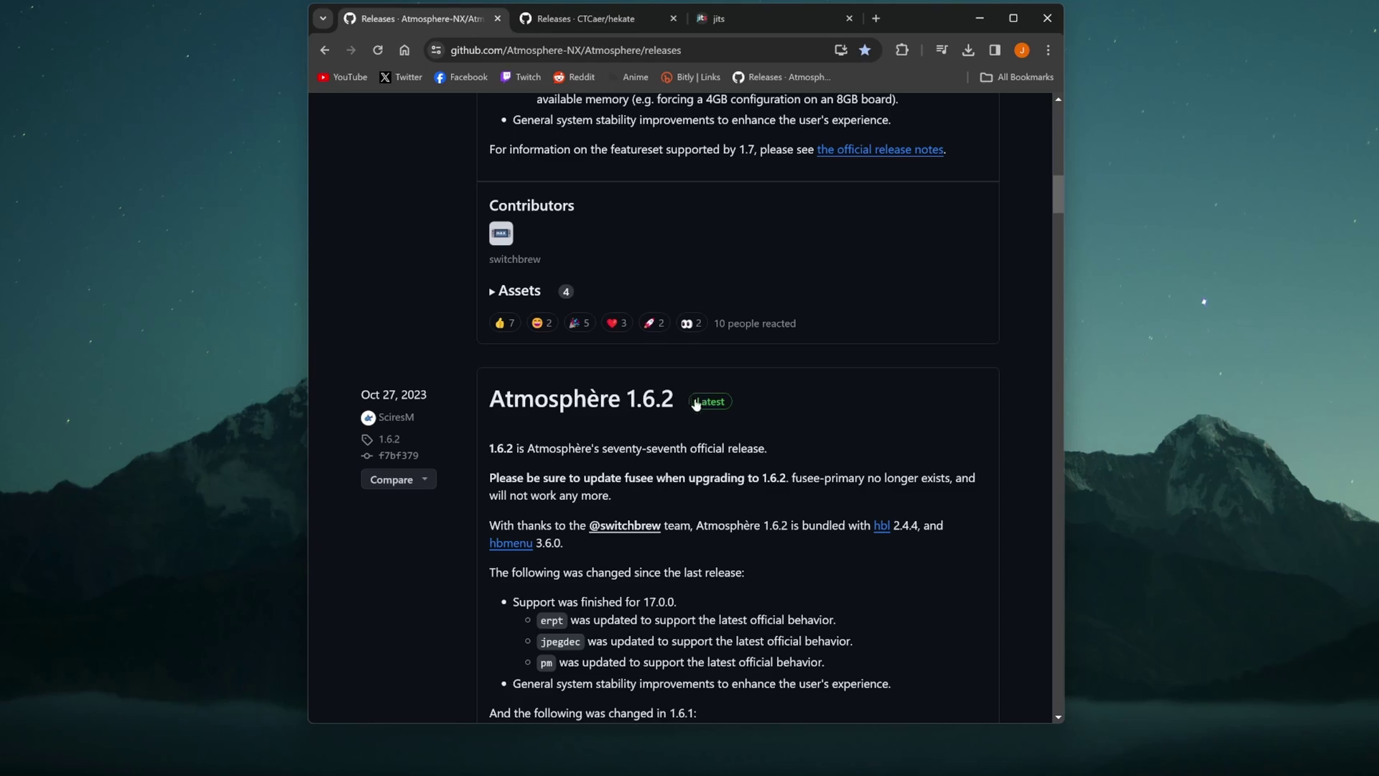
scroll(721, 416, "up", 1)
scroll(721, 417, "up", 20)
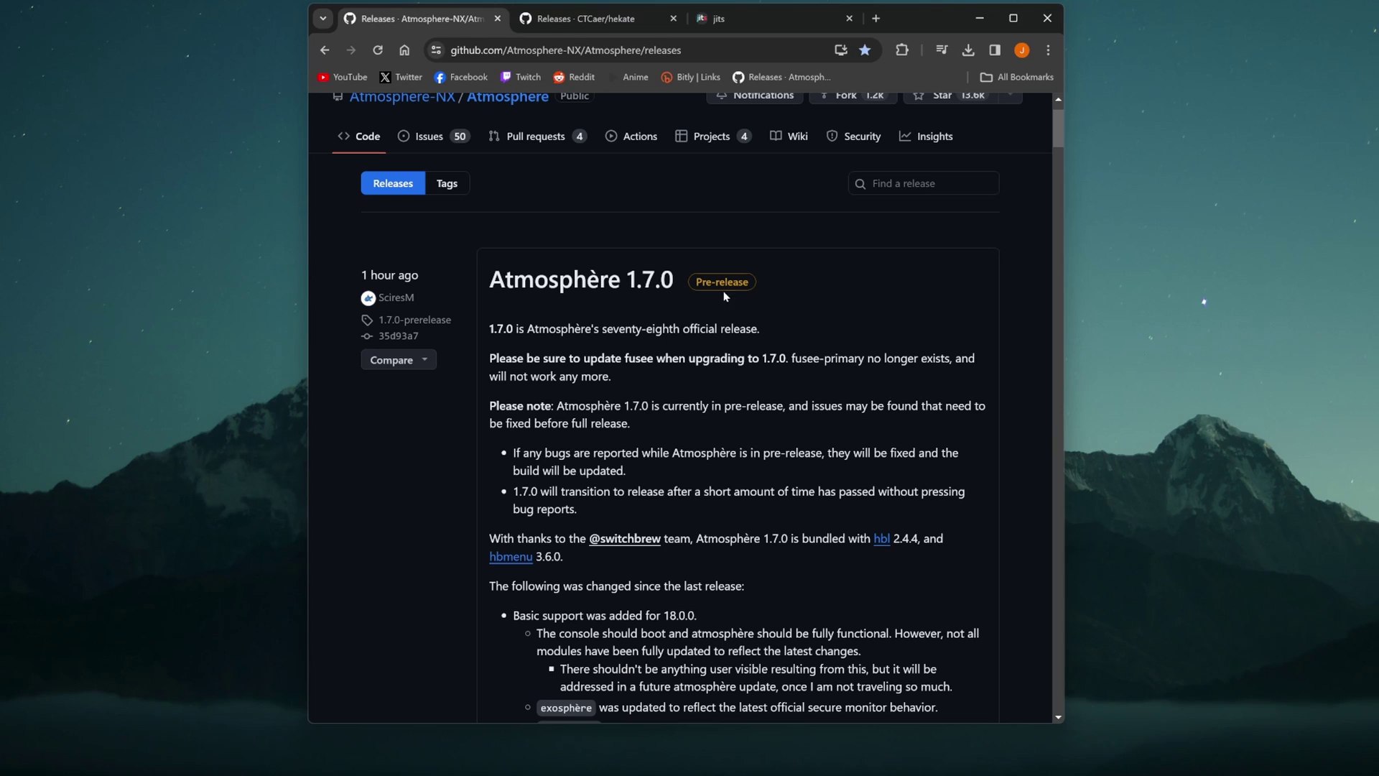
scroll(680, 410, "down", 2)
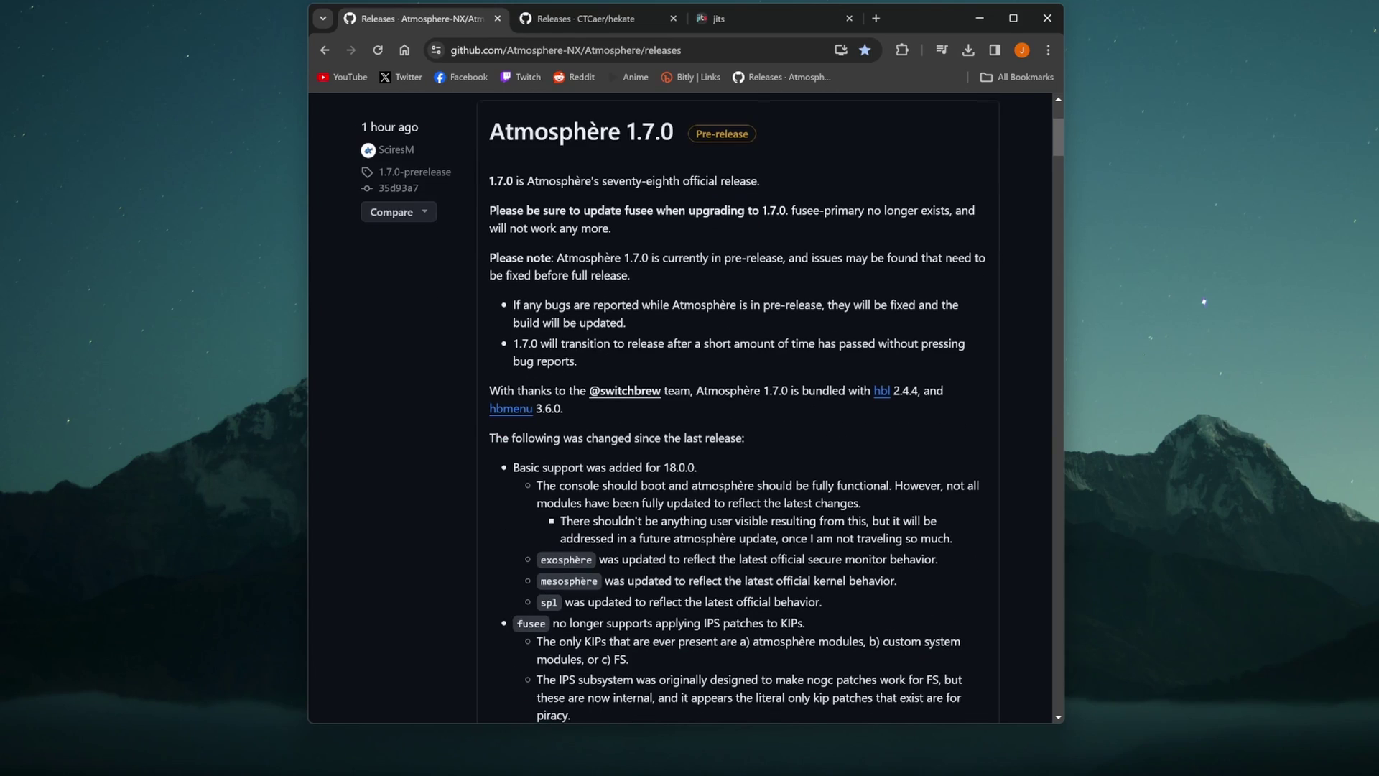
scroll(747, 290, "down", 1)
scroll(732, 409, "down", 2)
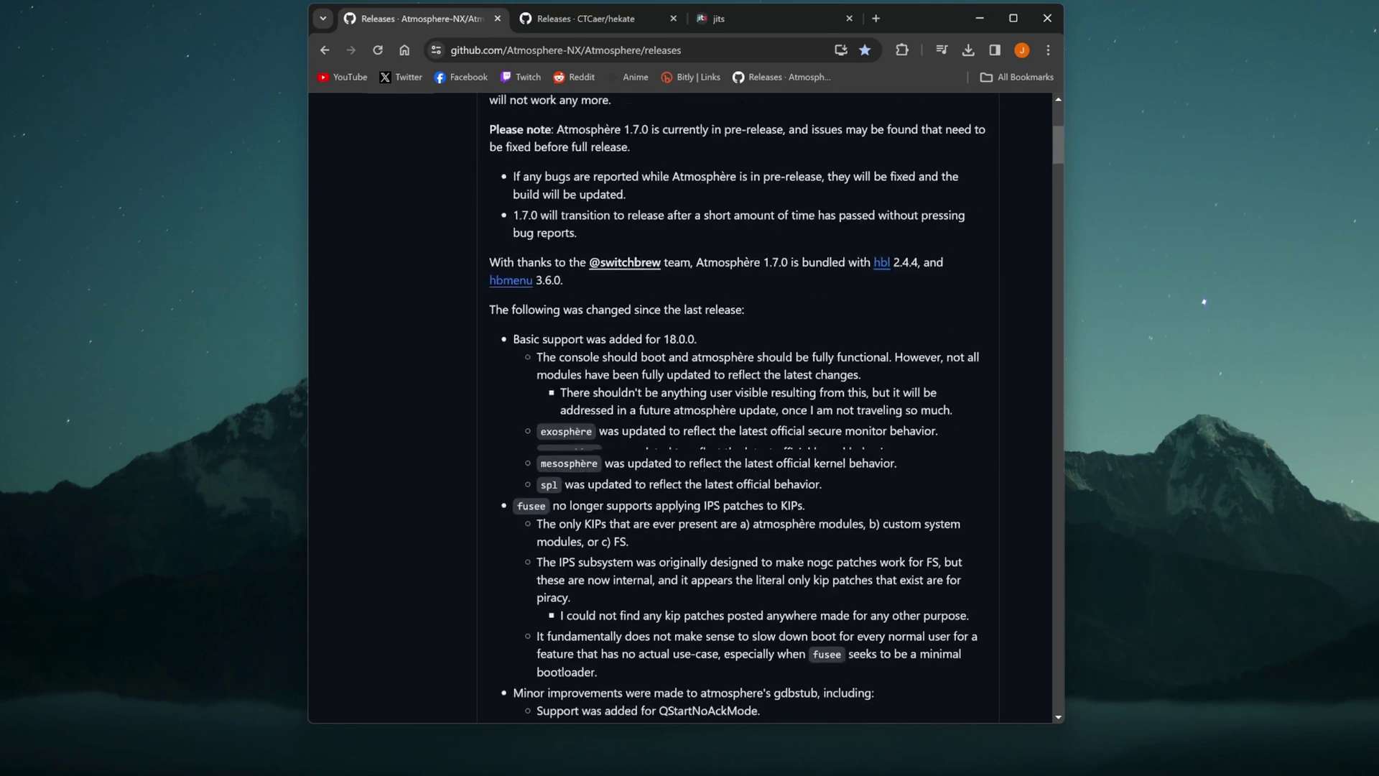
scroll(817, 235, "down", 5)
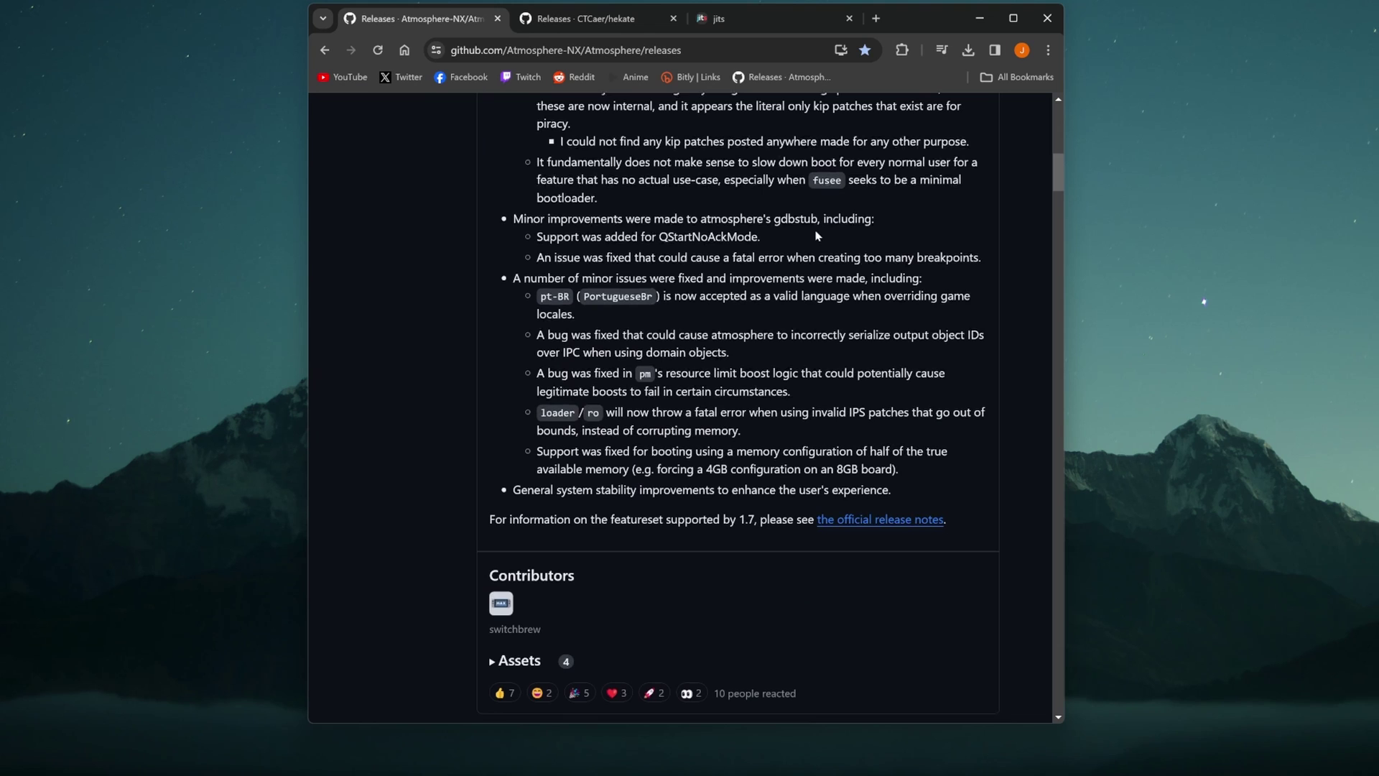
scroll(816, 234, "down", 2)
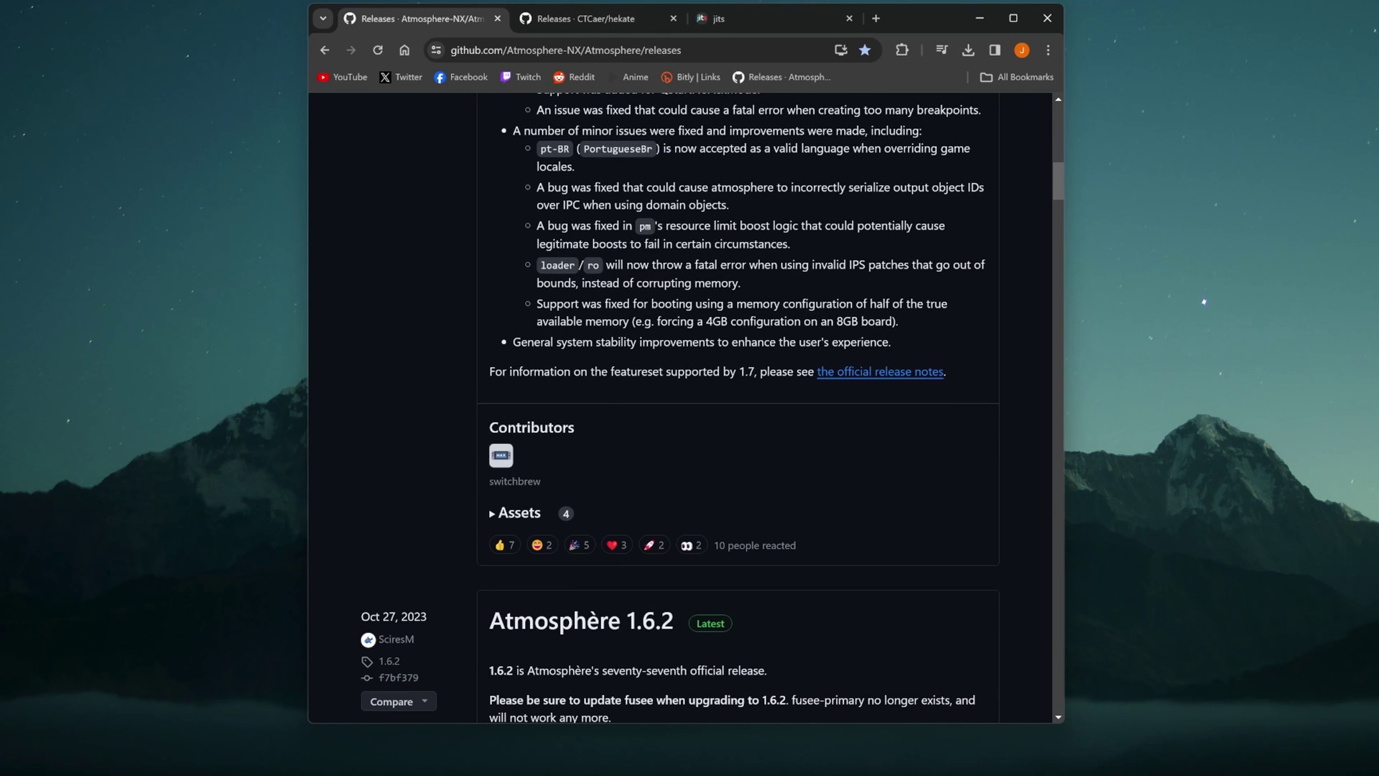
left_click(510, 517)
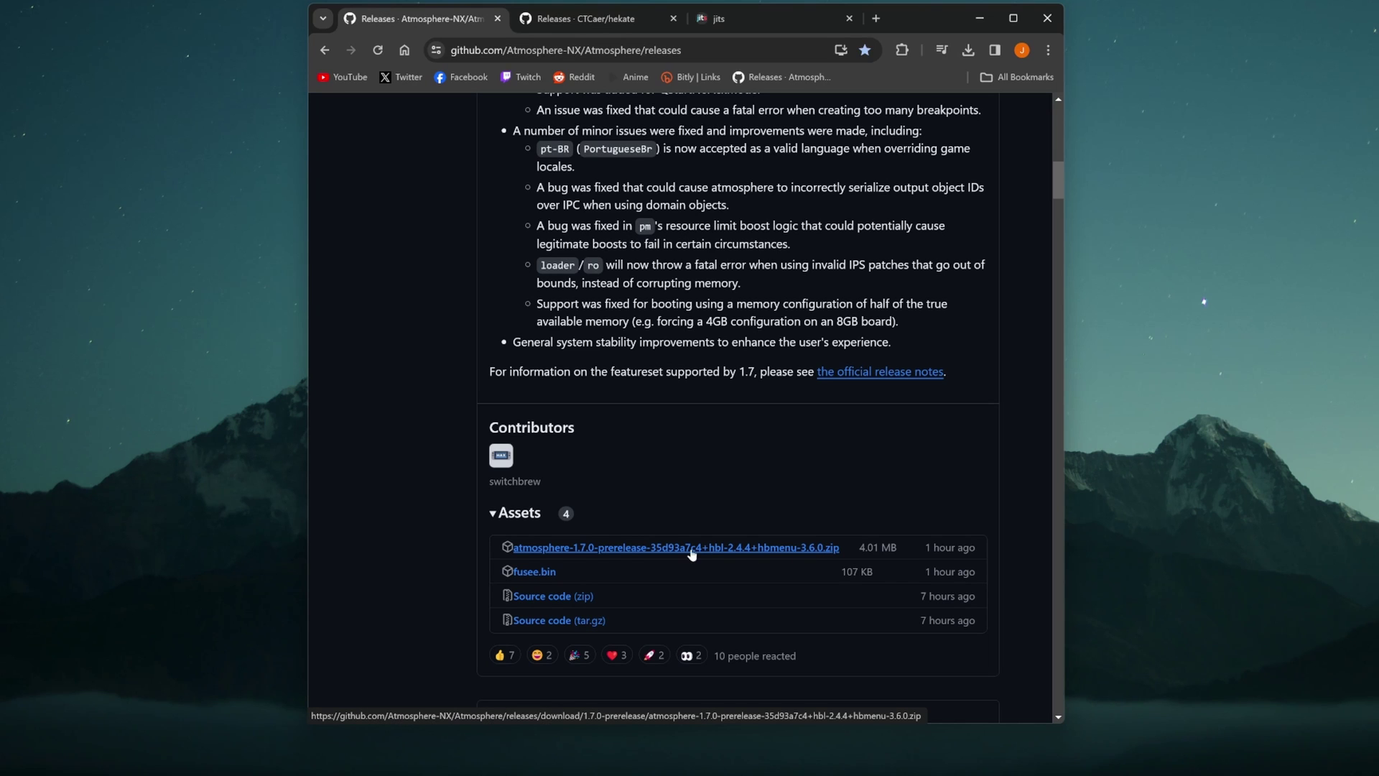
left_click(802, 552)
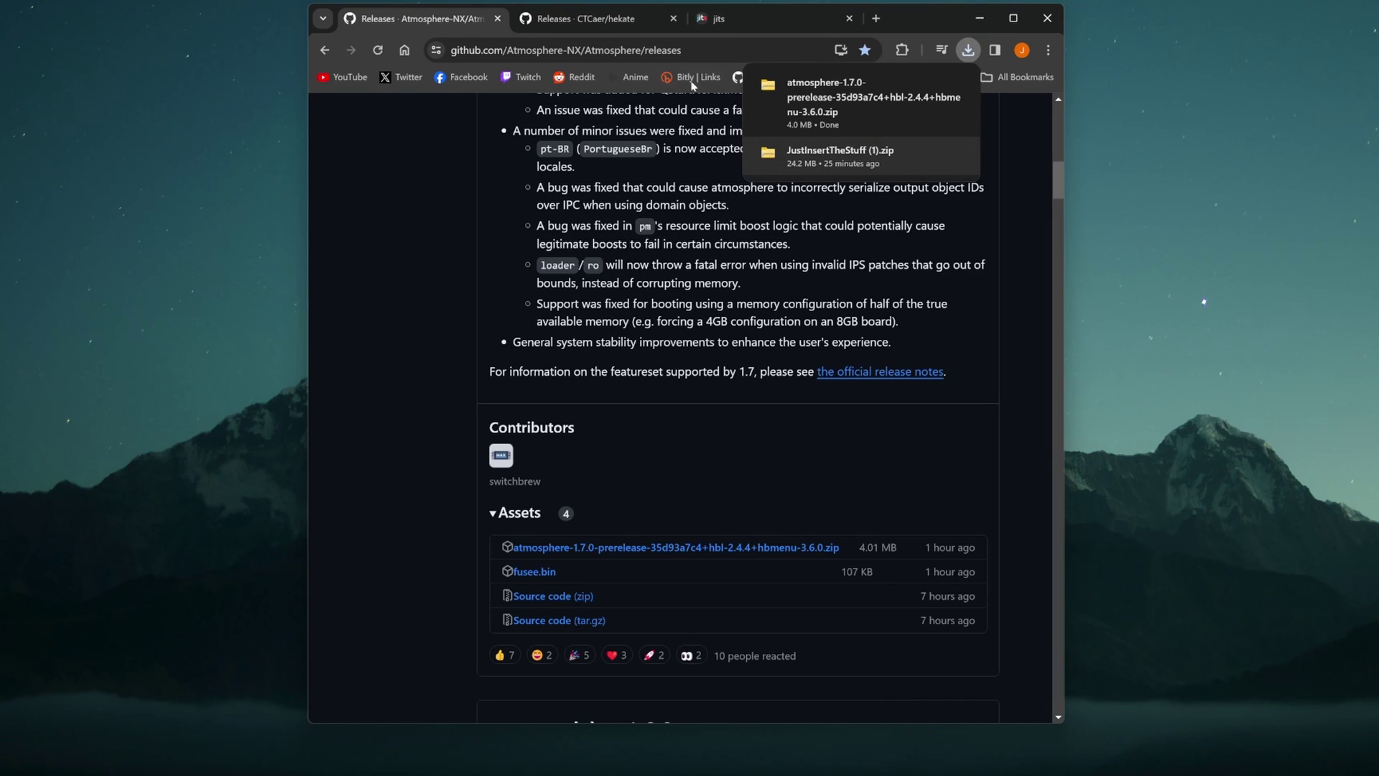
left_click(618, 26)
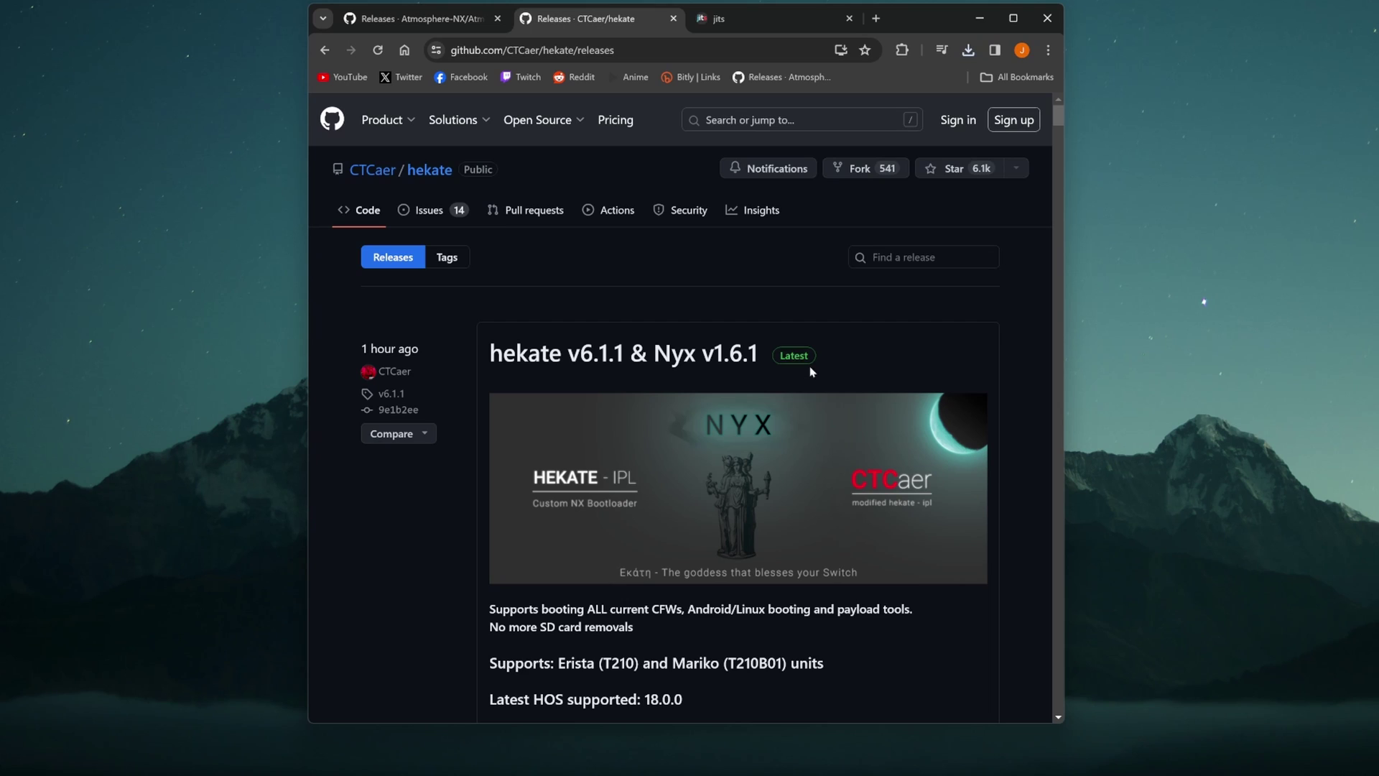
Download hekate_ctcaer_6.1.1_Nyx_1.6.1.zip from the hekate v6.1.1 assets, then go to jits.site
scroll(732, 298, "down", 9)
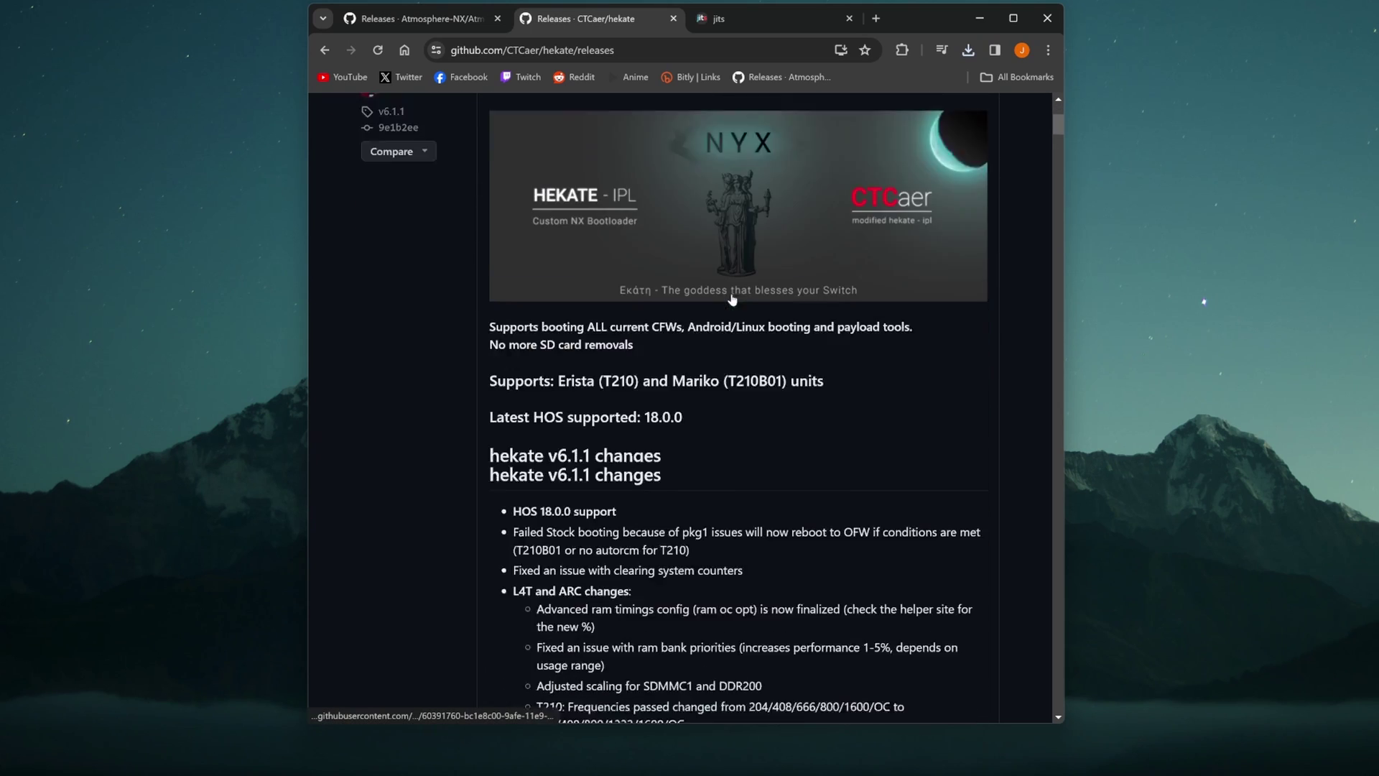
scroll(732, 298, "down", 6)
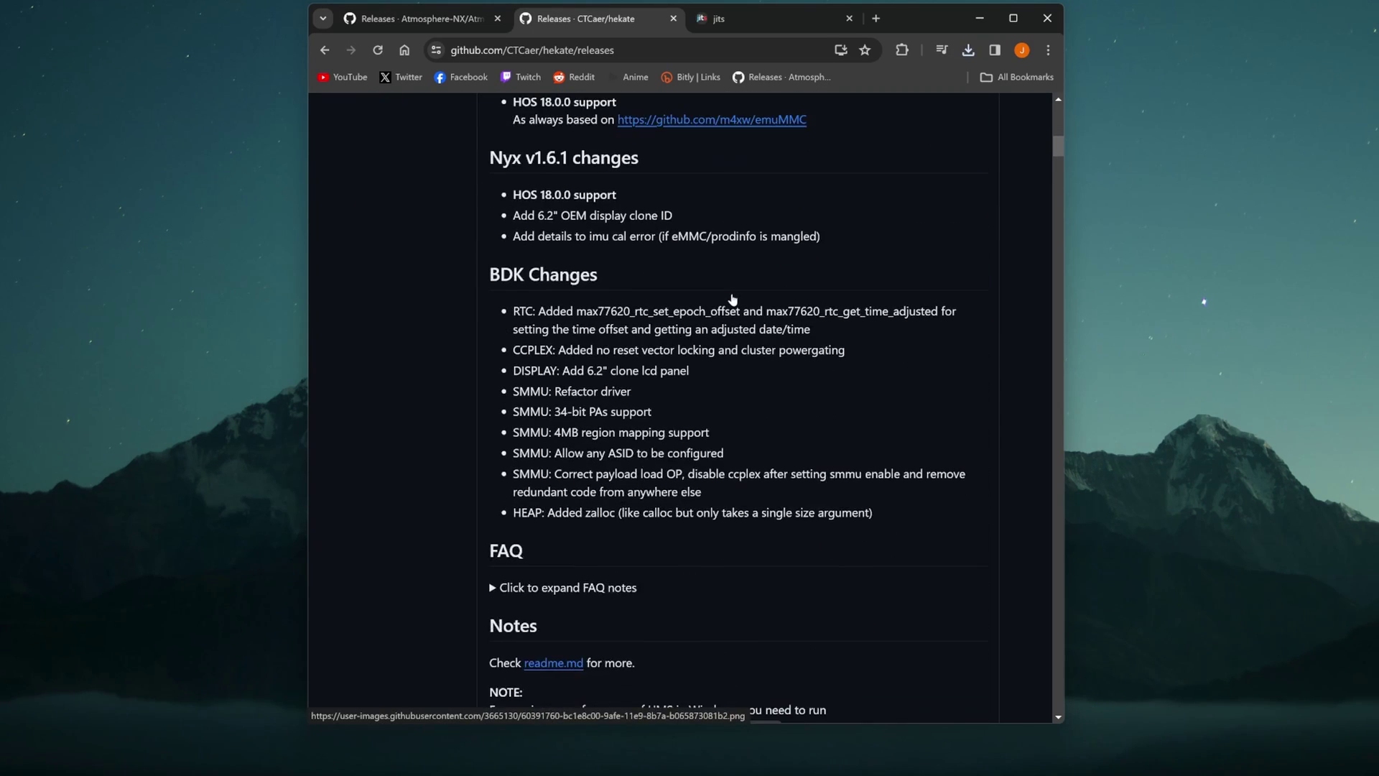
scroll(731, 298, "down", 6)
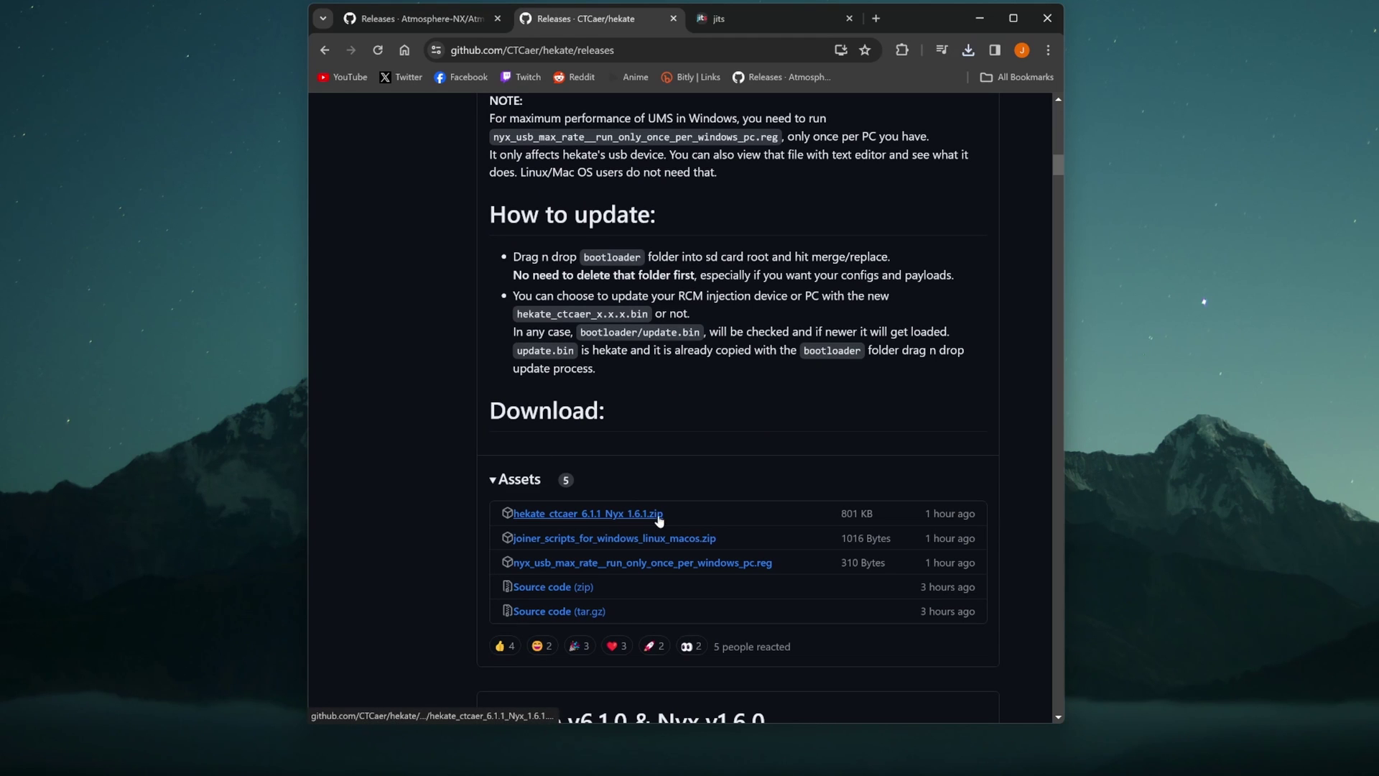
left_click(632, 514)
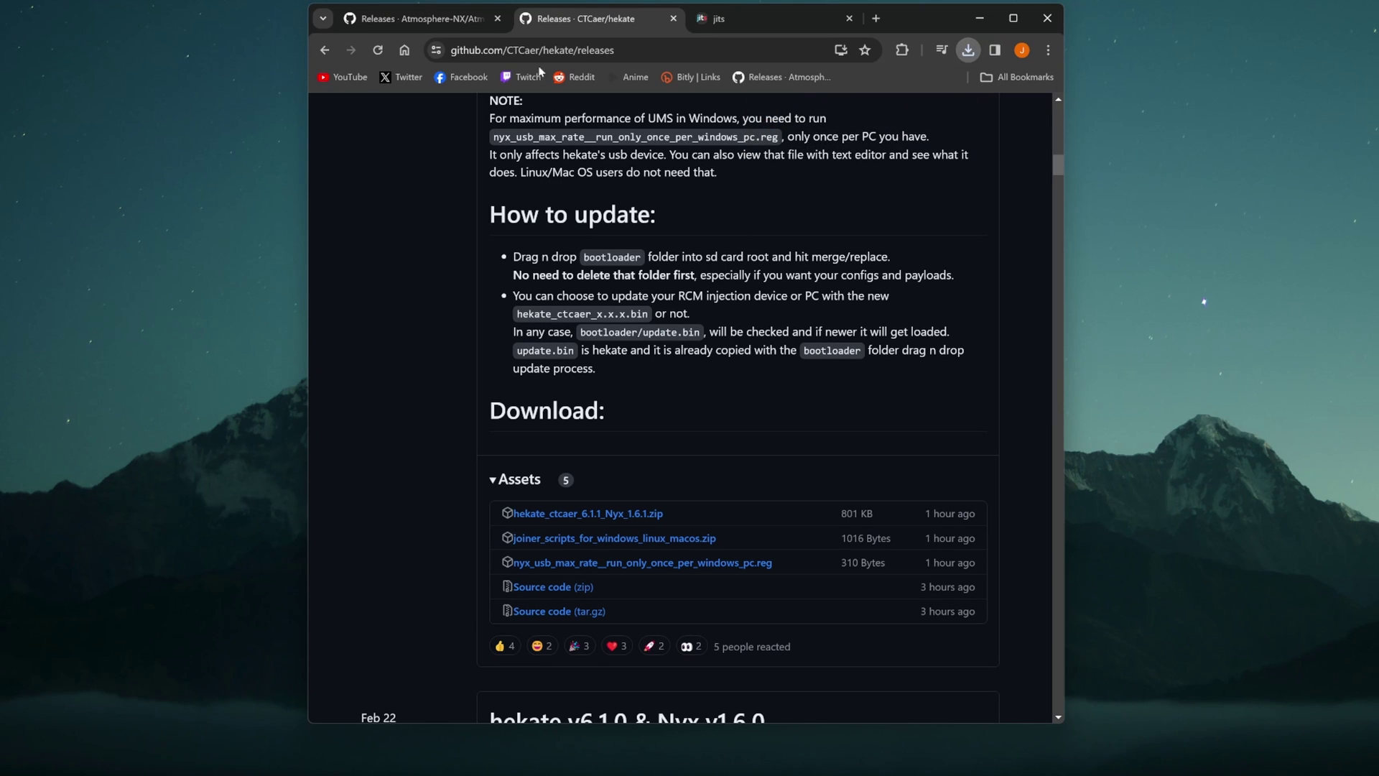
left_click(765, 26)
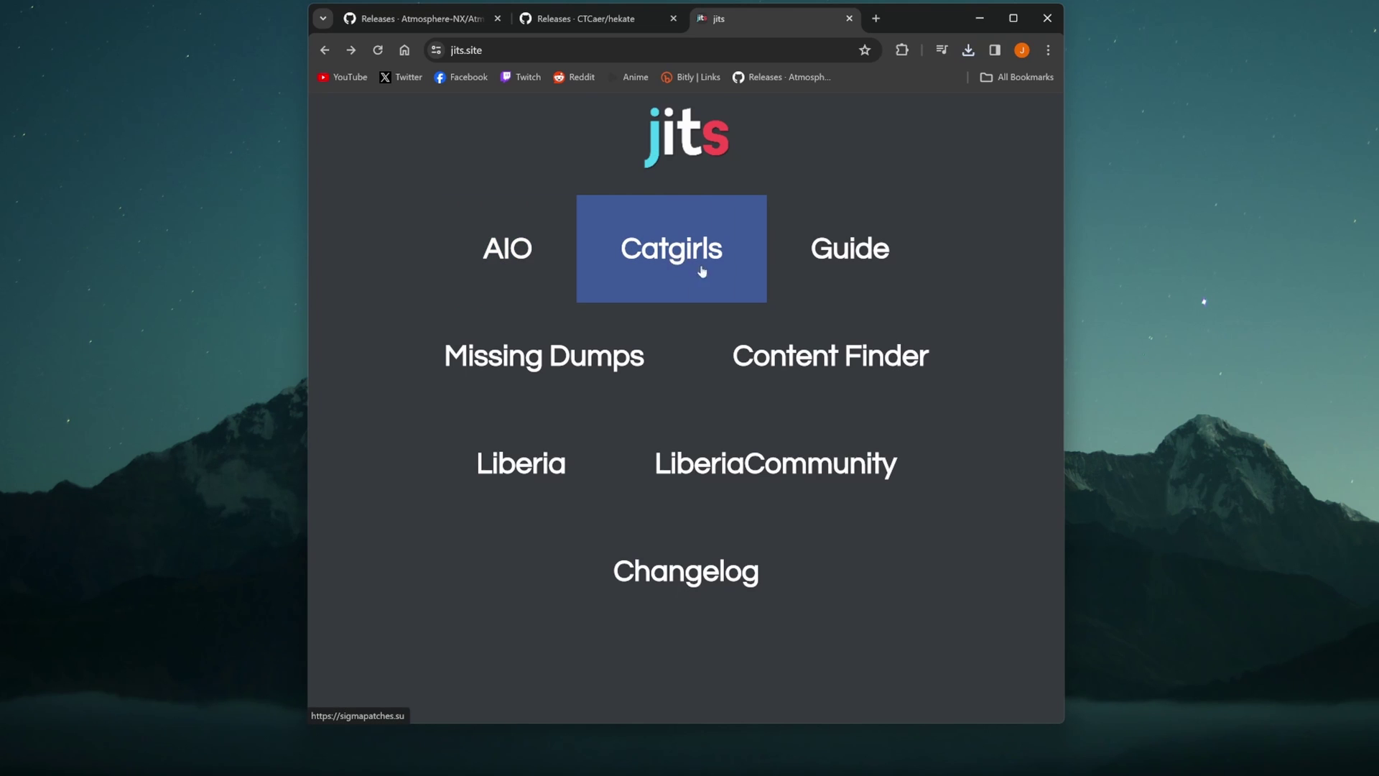
Get JustInsertTheStuff.zip via DOWNLOAD AIO on sigmapatches.su (from jits.site's Catgirls link), then close that tab
left_click(681, 247)
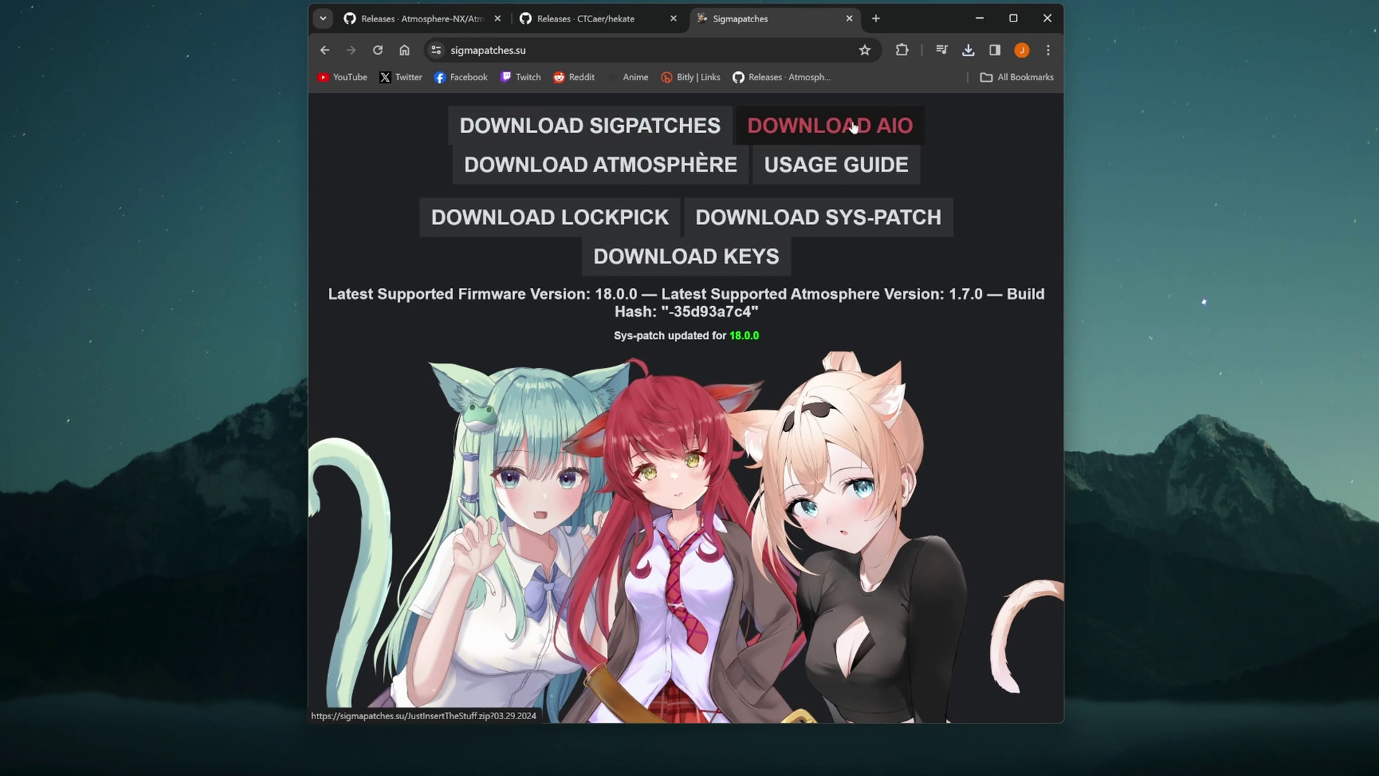
left_click(901, 128)
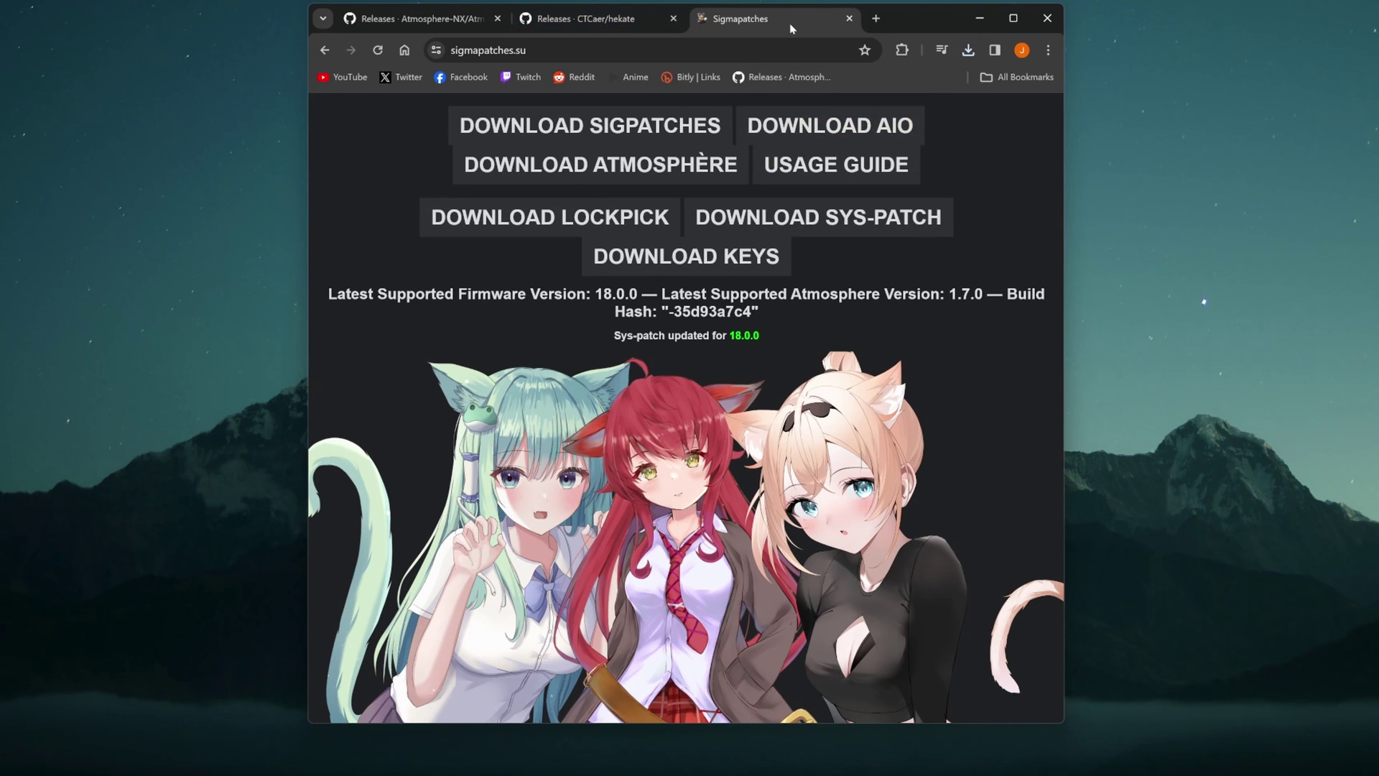
left_click(850, 19)
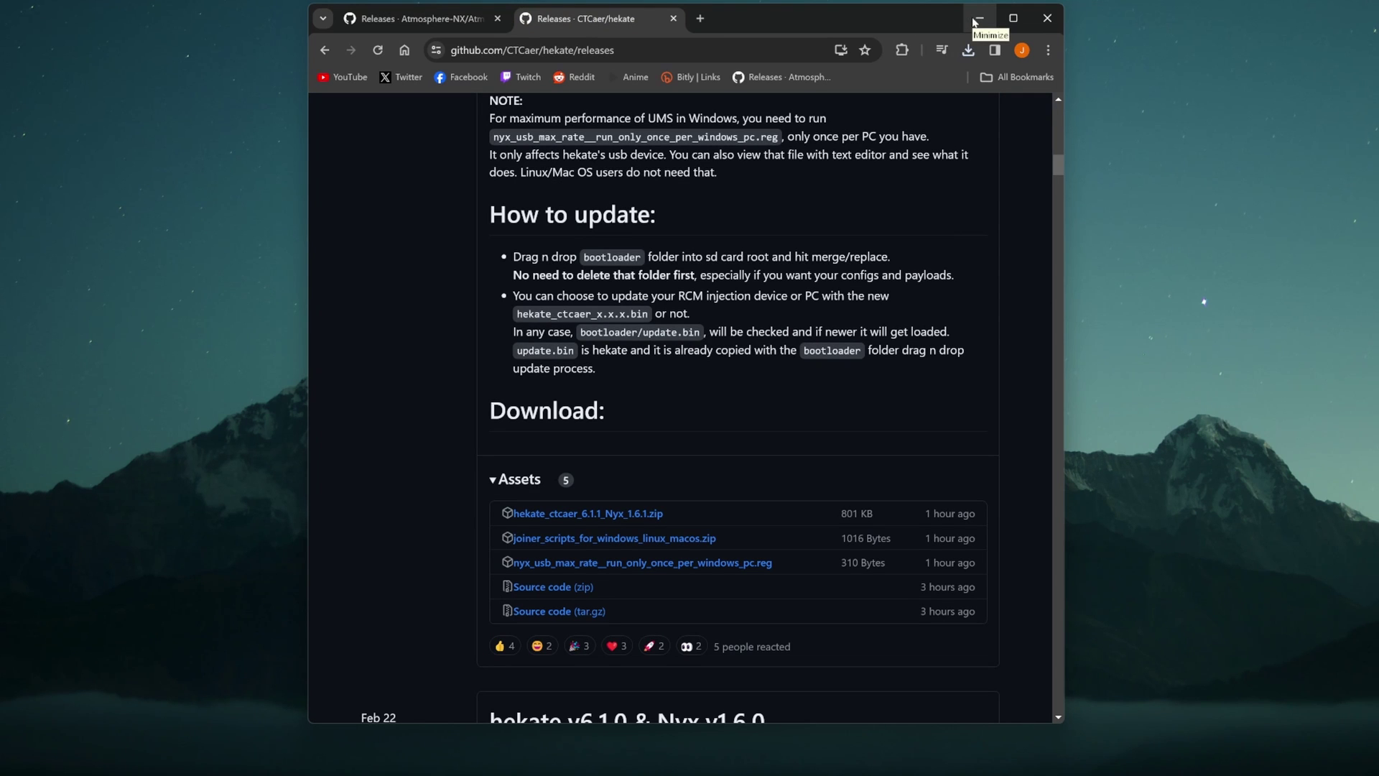
Move the JustInsertTheStuff (2), atmosphere-1.7.0-prerelease and hekate 6.1.1 zips from Downloads to the desktop
left_click(978, 19)
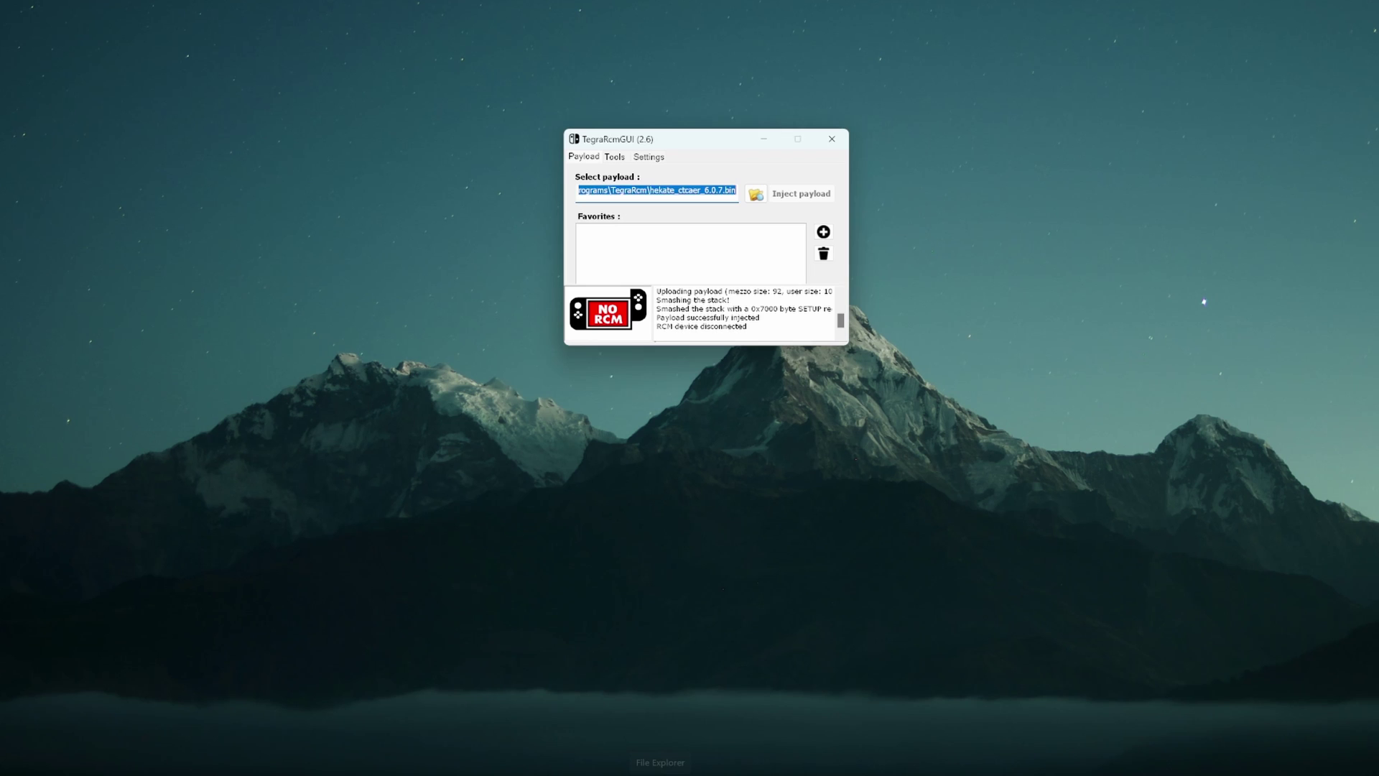
right_click(657, 764)
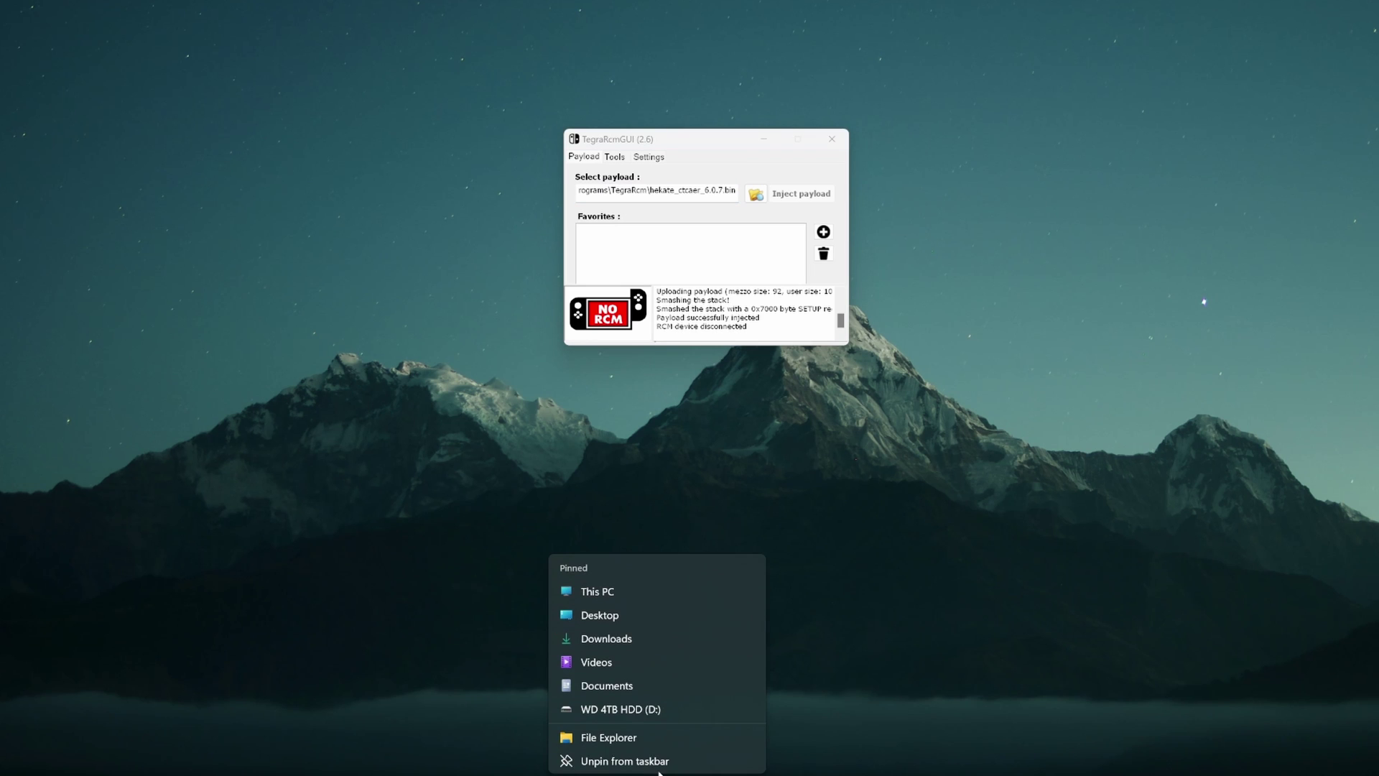
left_click(623, 639)
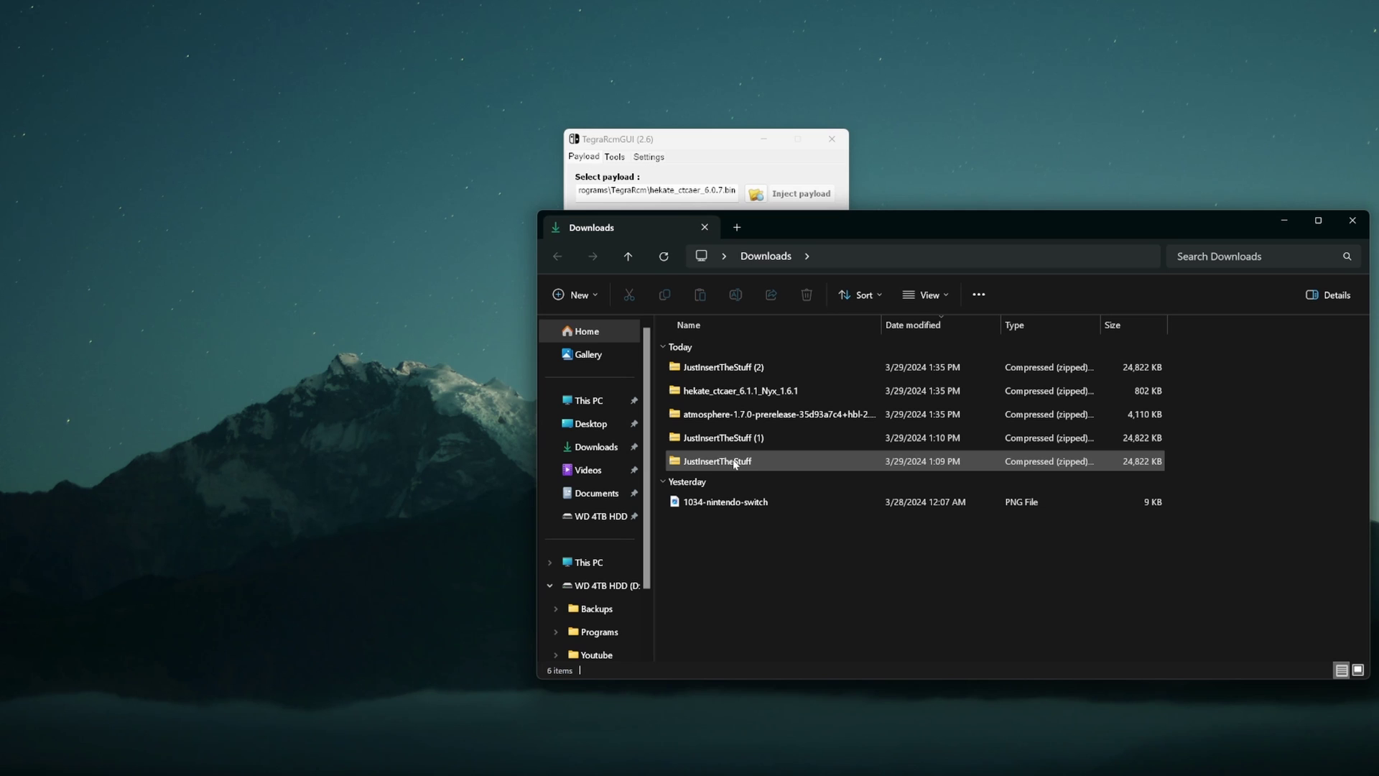
left_click(729, 369)
left_click_drag(729, 369, 456, 424)
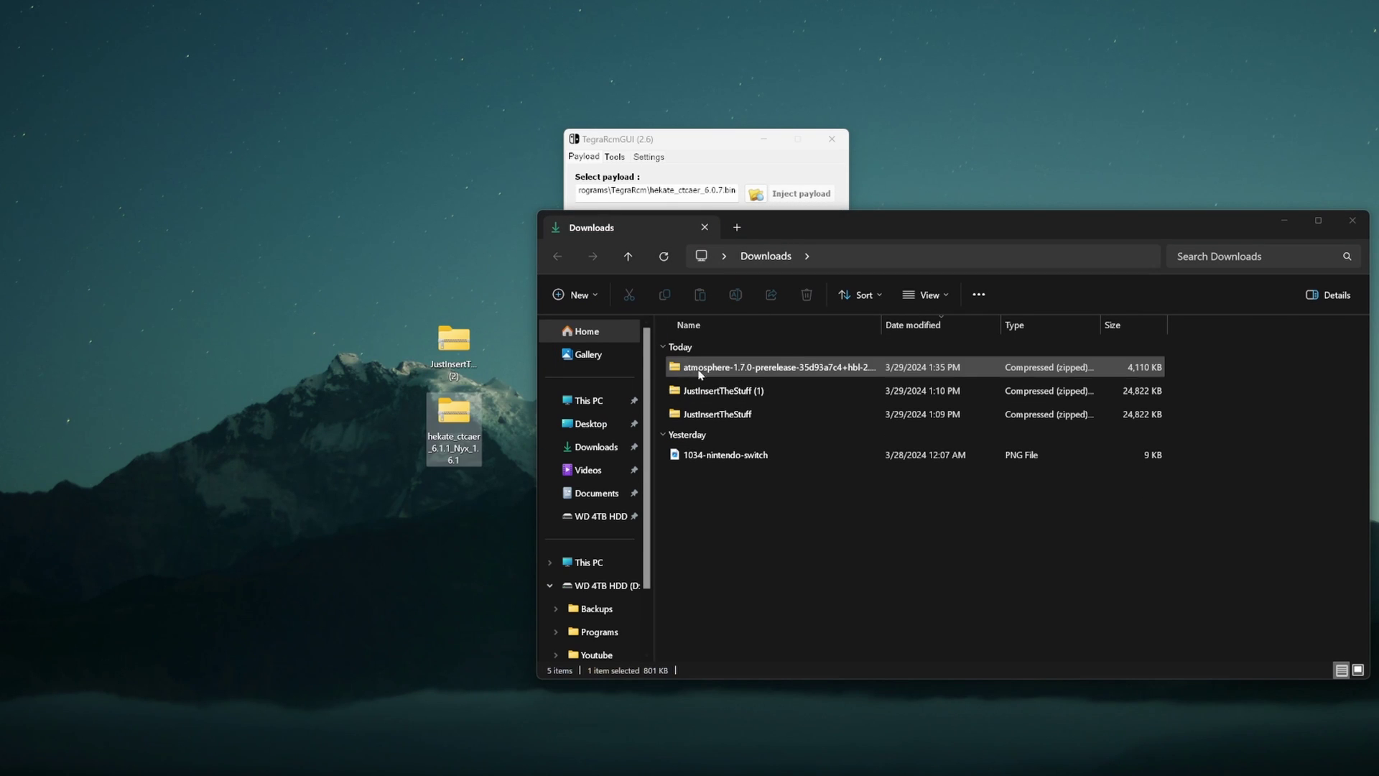
left_click_drag(696, 367, 361, 154)
left_click(1352, 220)
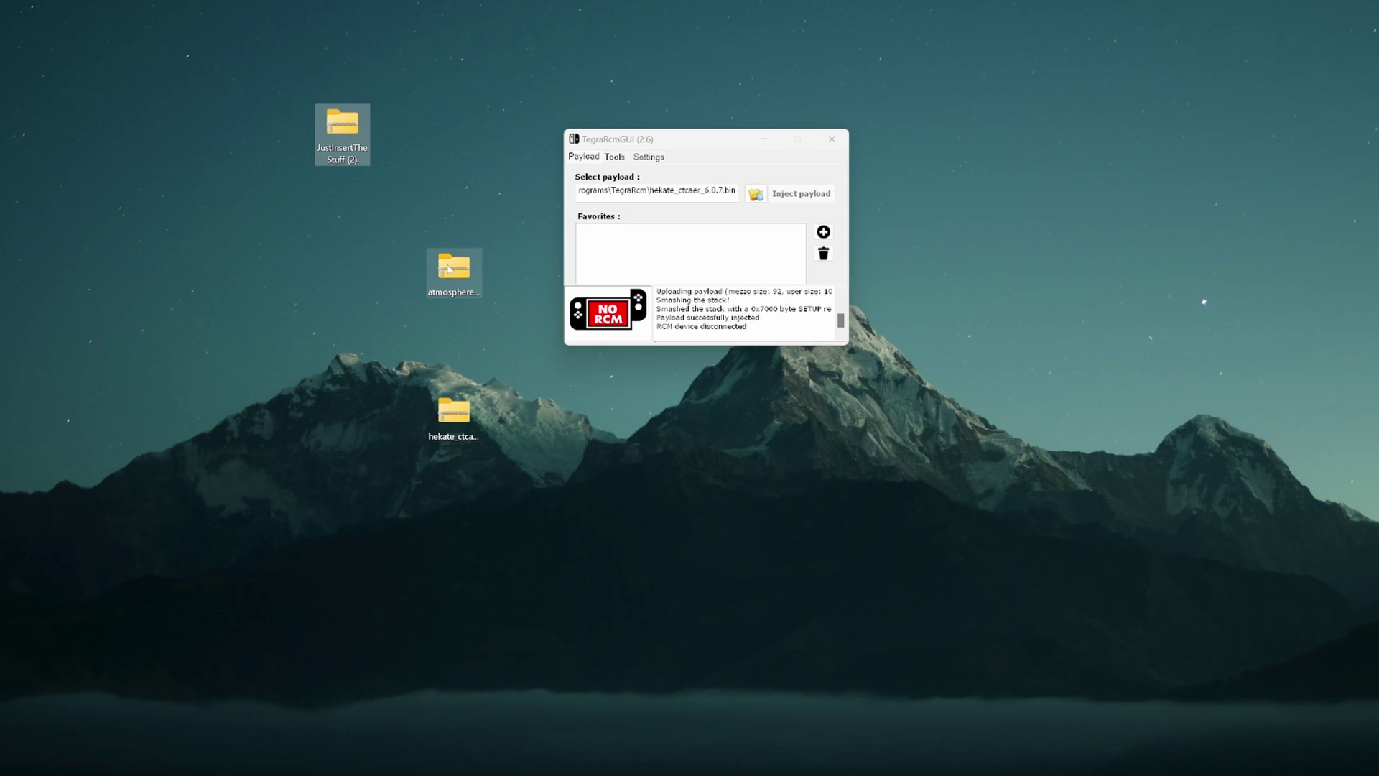
Line the three zips up in a column and extract JustInsertTheStuff (2) to the desktop
left_click_drag(453, 270, 343, 197)
left_click_drag(451, 433, 343, 270)
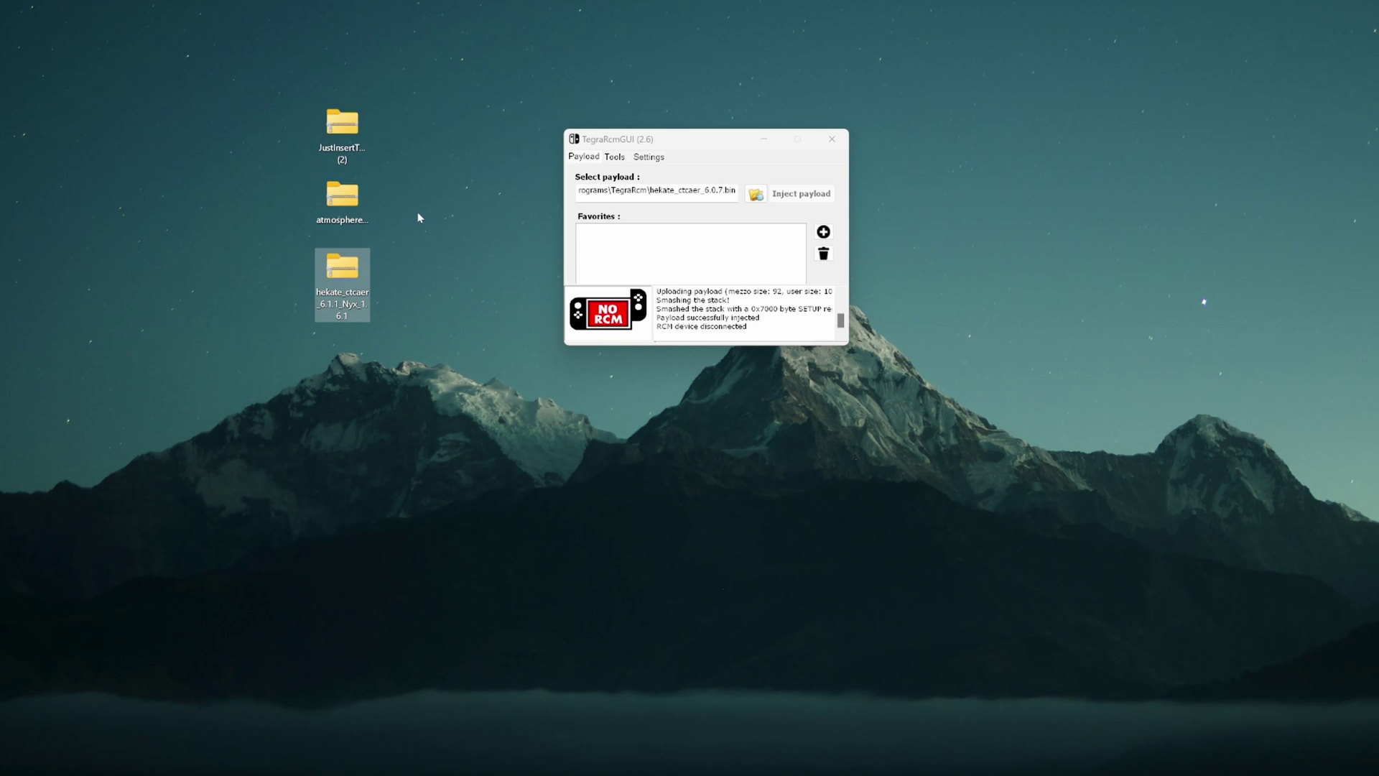
right_click(345, 129)
left_click(402, 247)
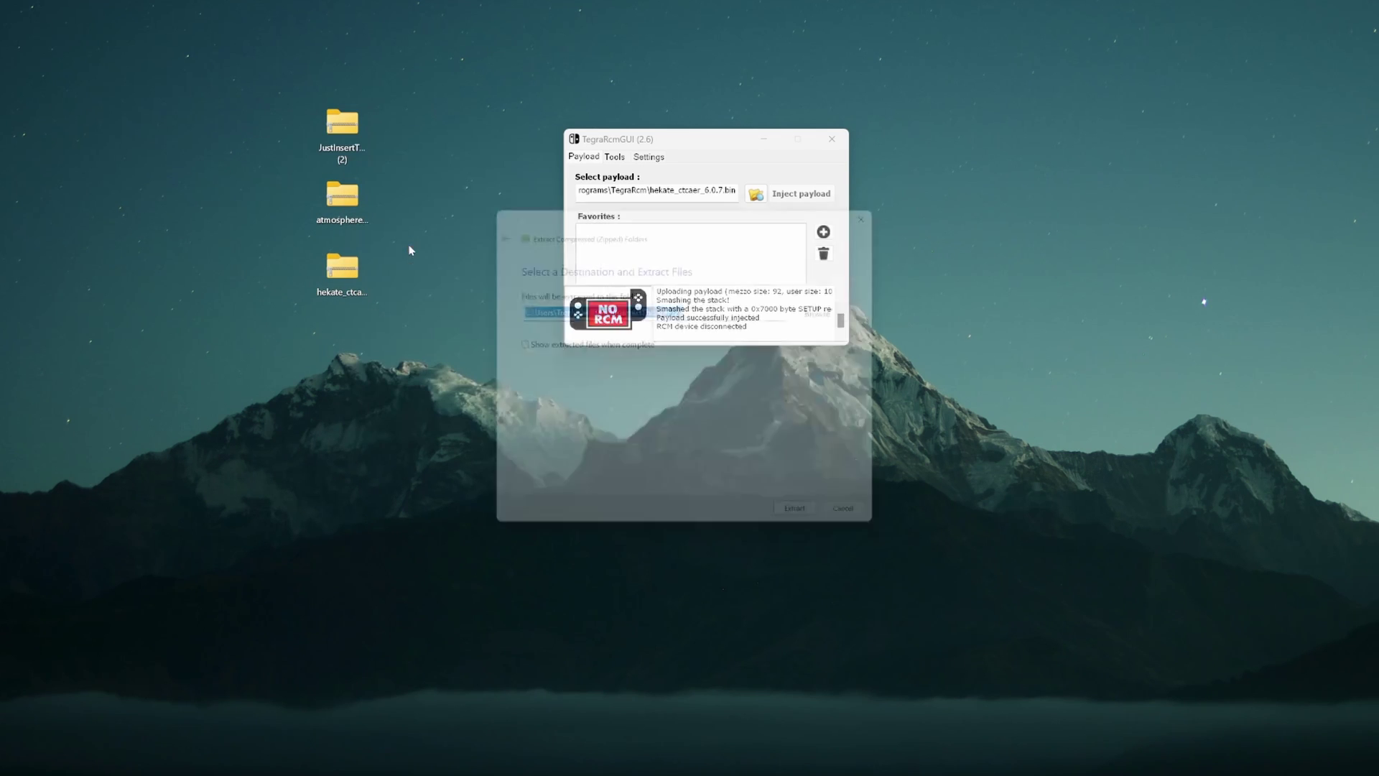
left_click(821, 530)
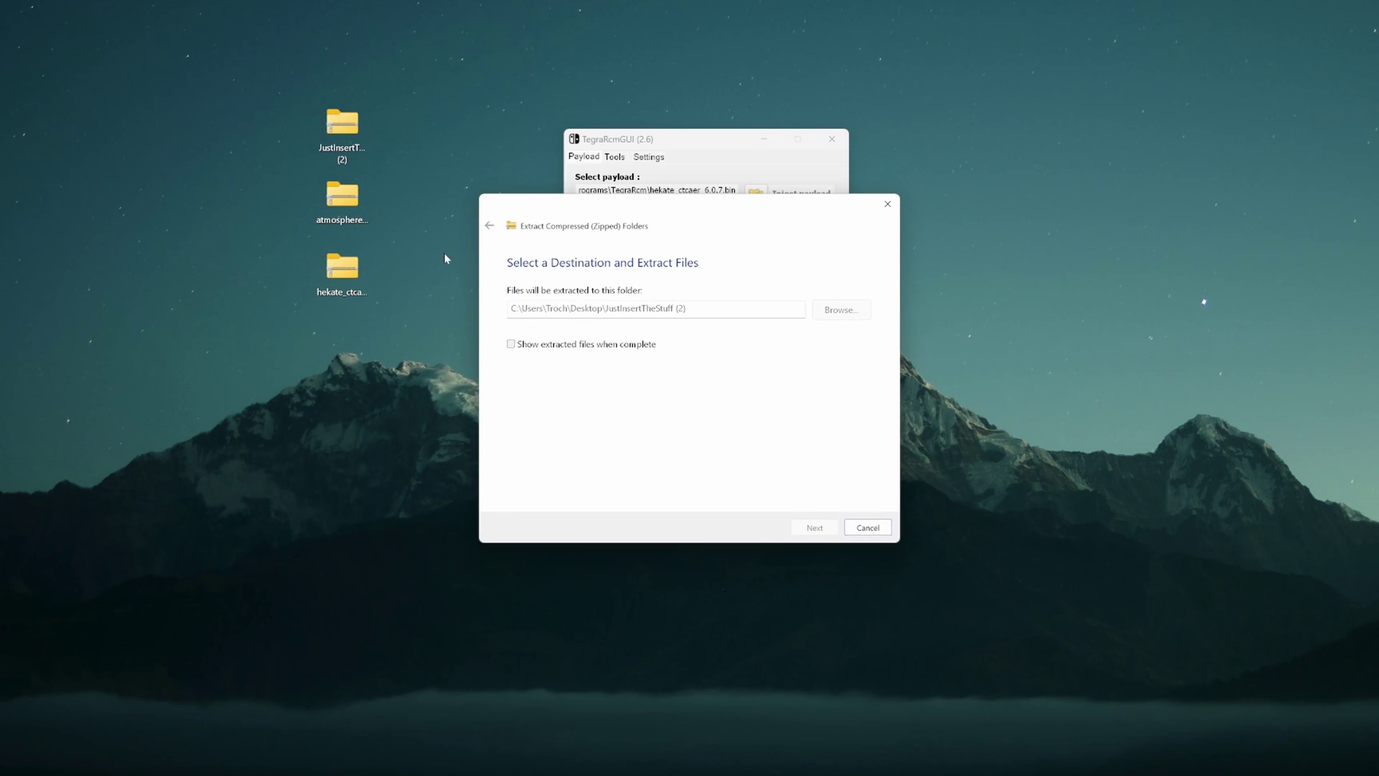
Extract the atmosphere 1.7.0 and hekate 6.1.1 archives into desktop folders
right_click(345, 217)
left_click(395, 318)
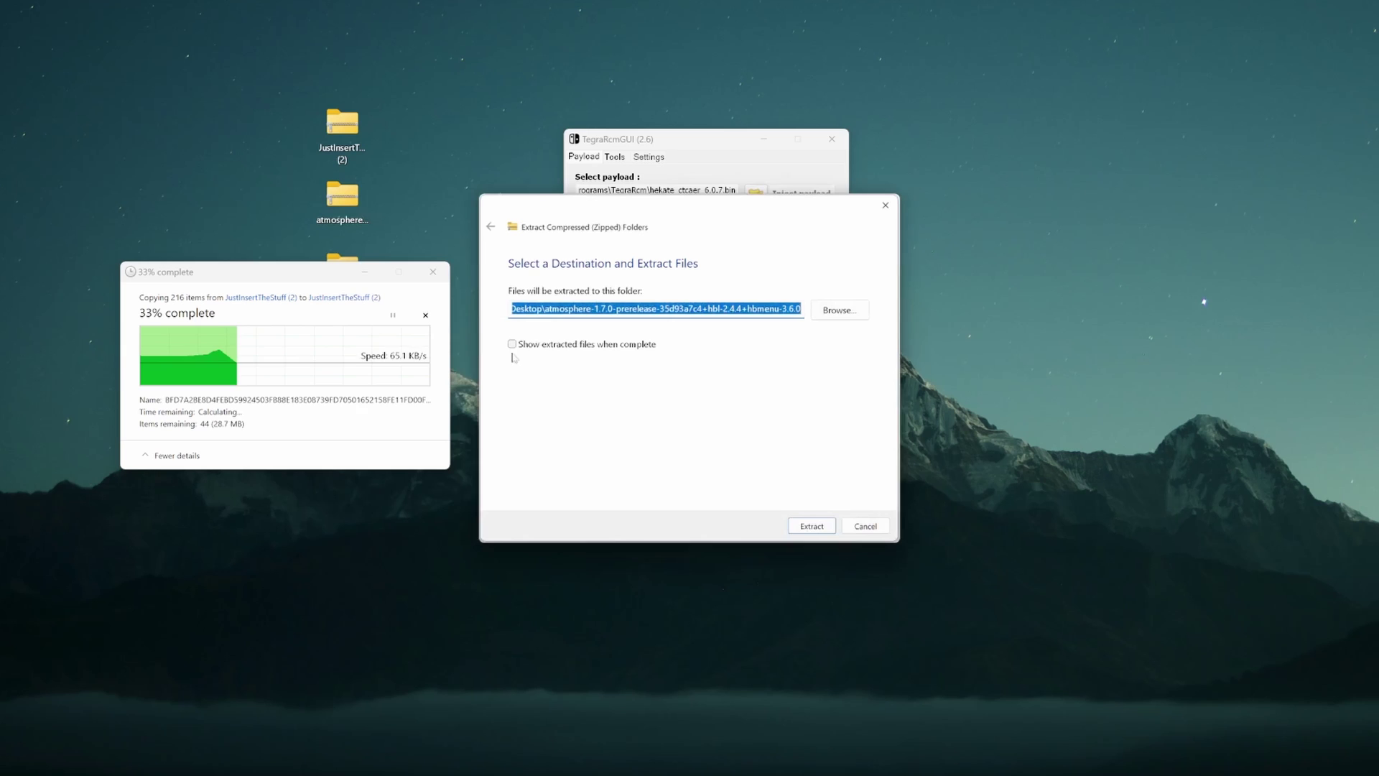
left_click(813, 528)
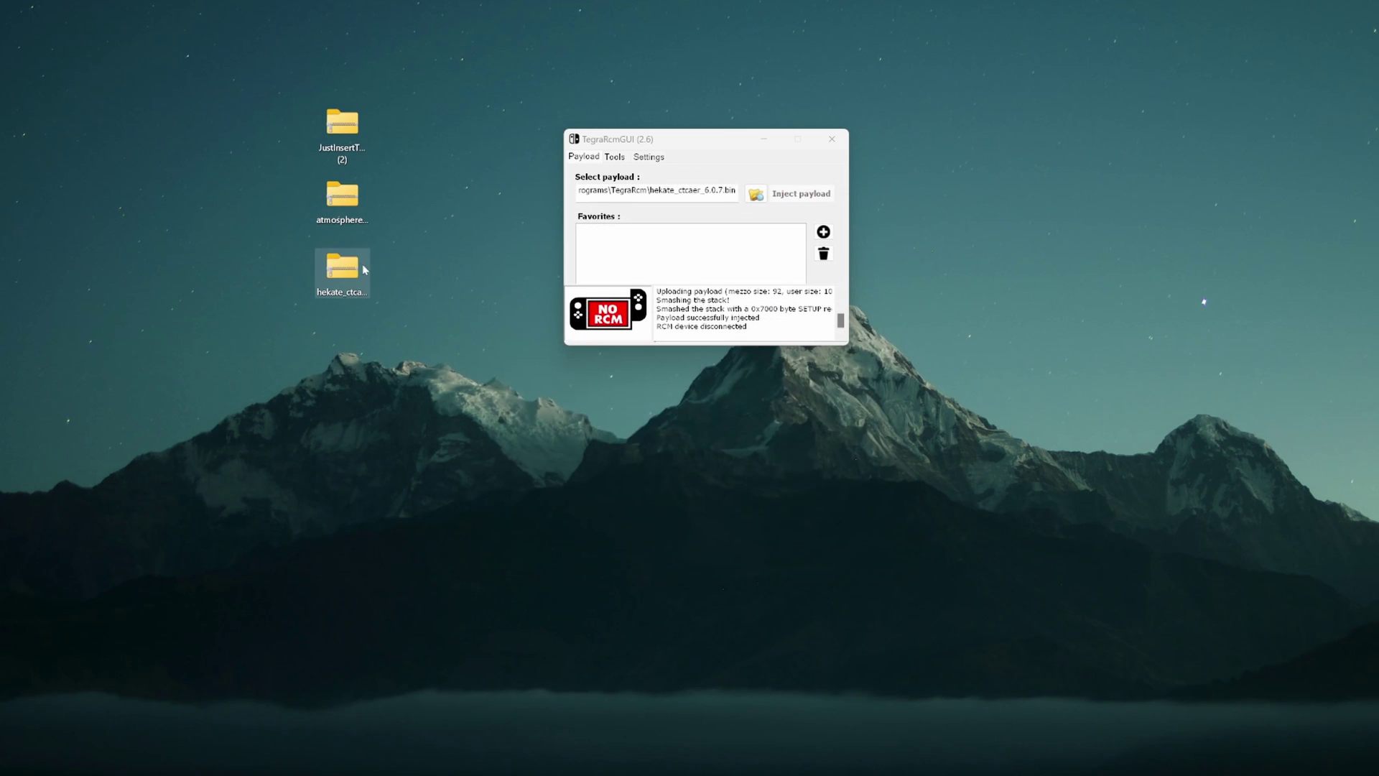
right_click(354, 265)
left_click(411, 385)
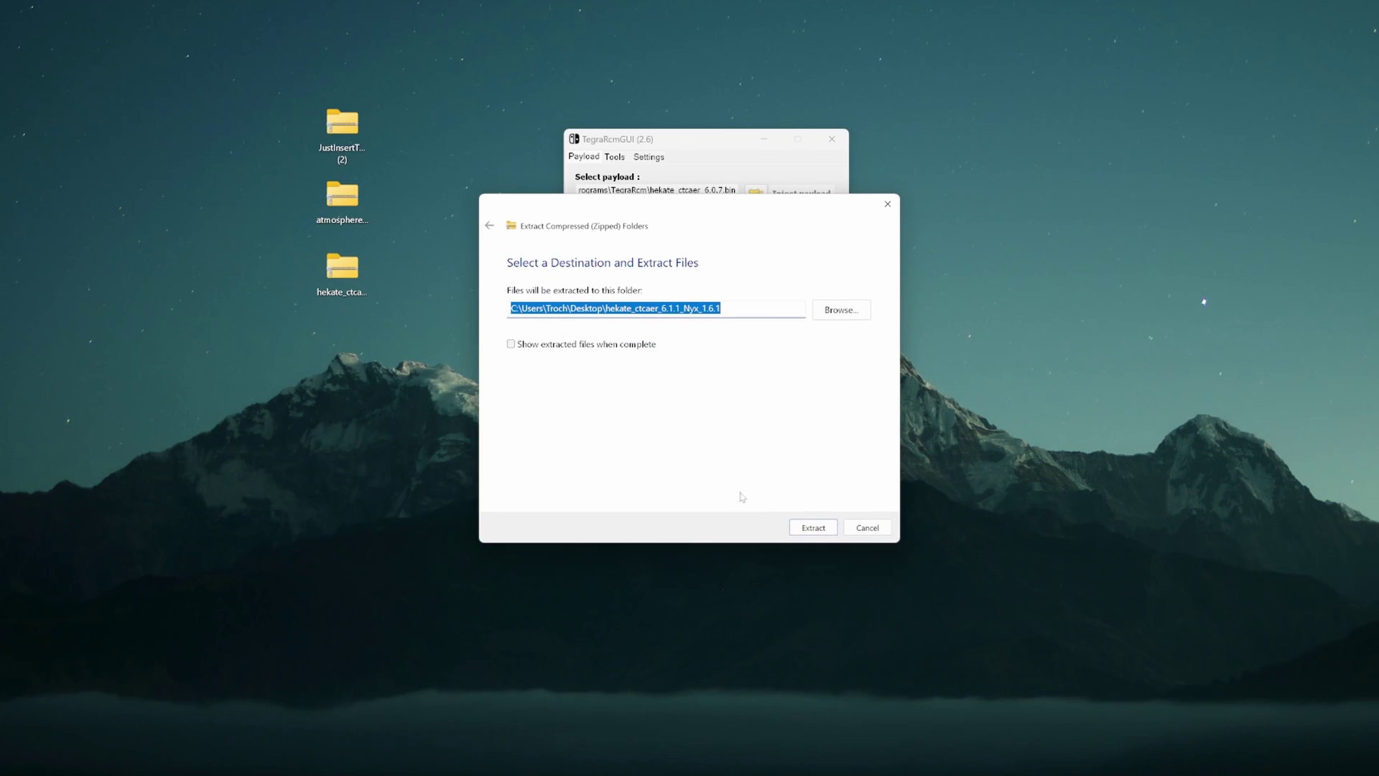
left_click(803, 528)
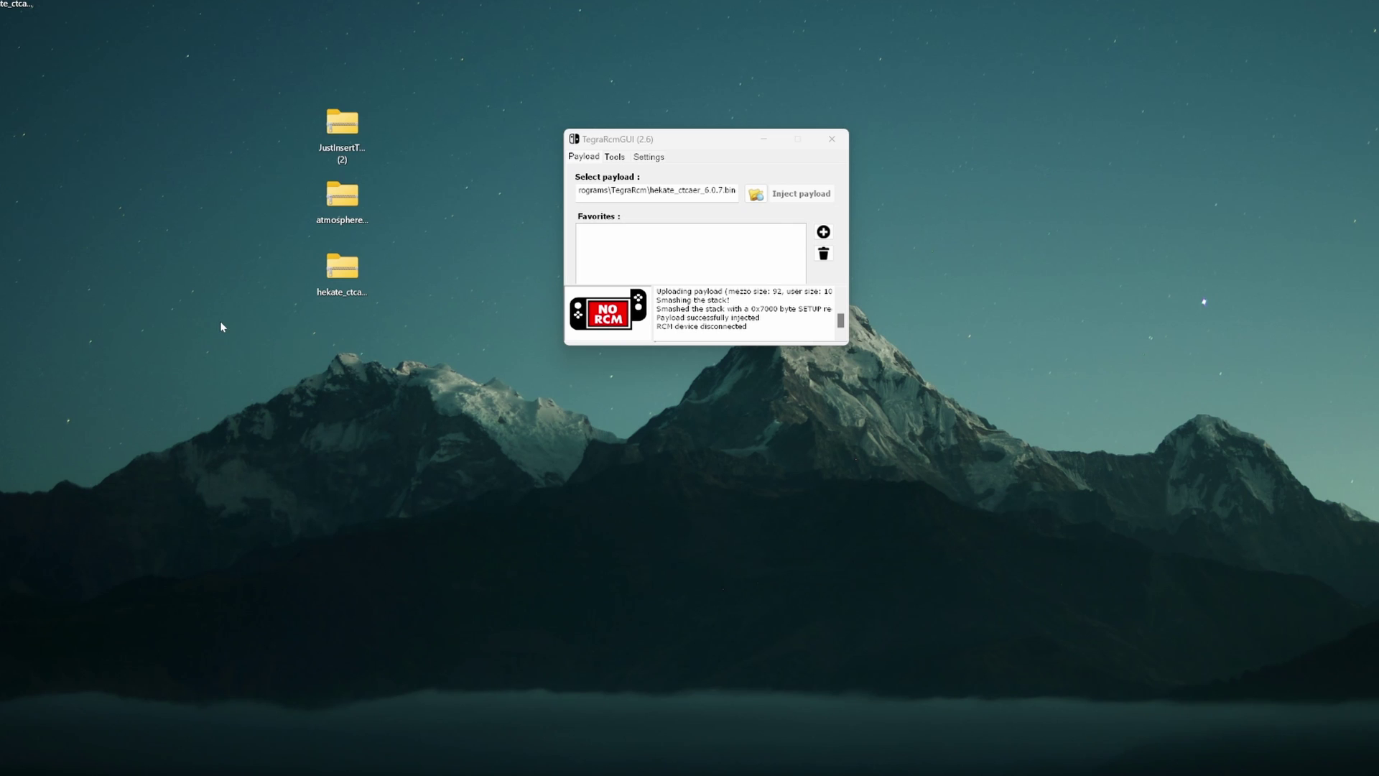
Arrange the extracted folders in a column: hekate, atmosphere, then JustInsertTheStuff (2)
left_click_drag(402, 346, 402, 237)
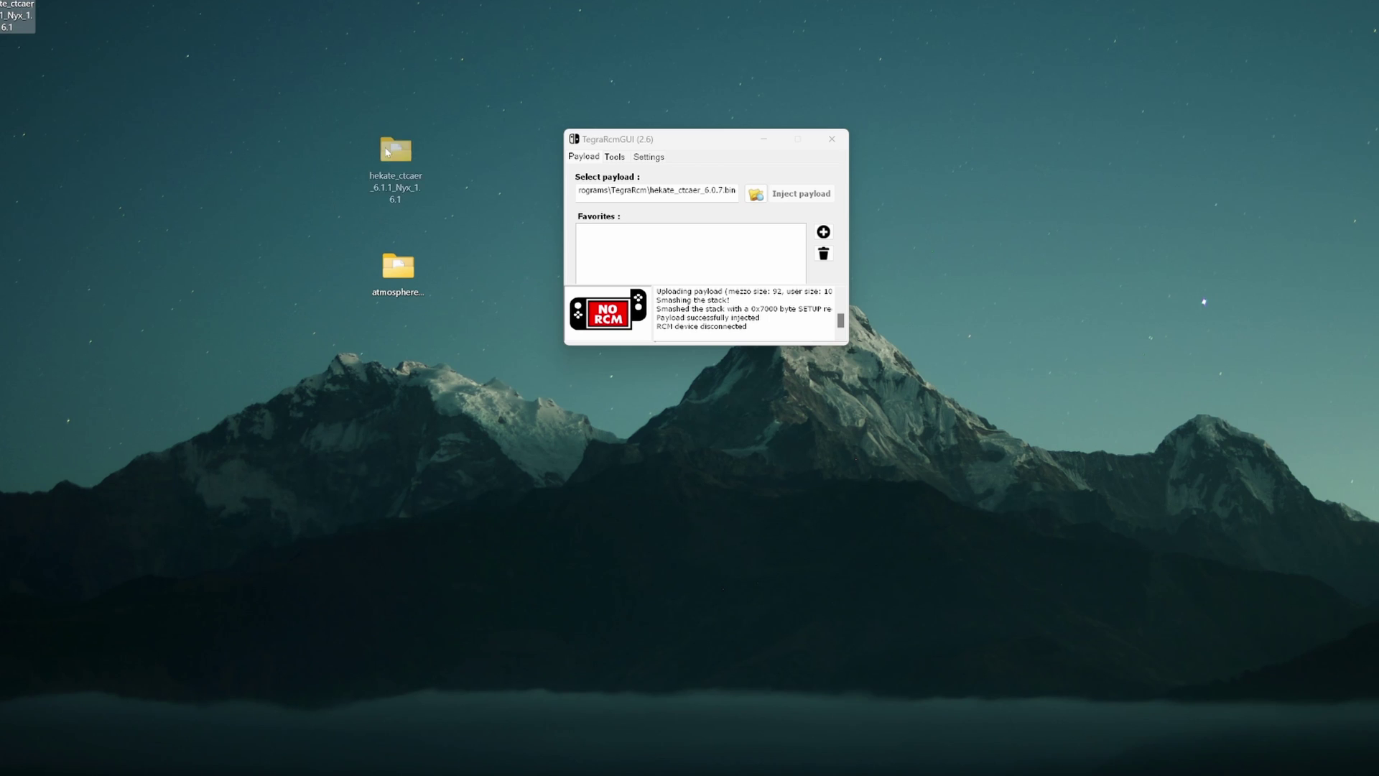
left_click_drag(387, 151, 392, 165)
left_click_drag(77, 41, 397, 345)
Clear the desktop selection and check the hekate folder's full name
left_click(510, 350)
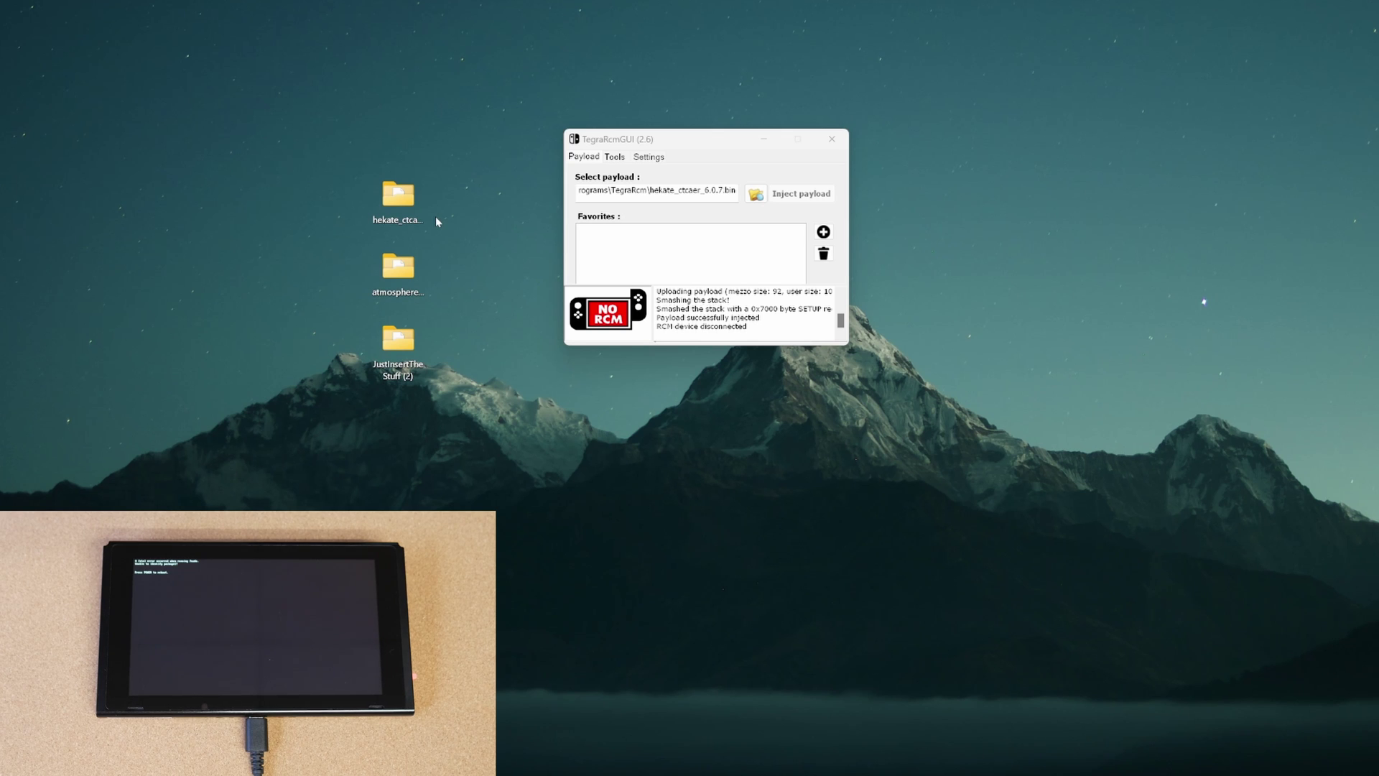
left_click(417, 190)
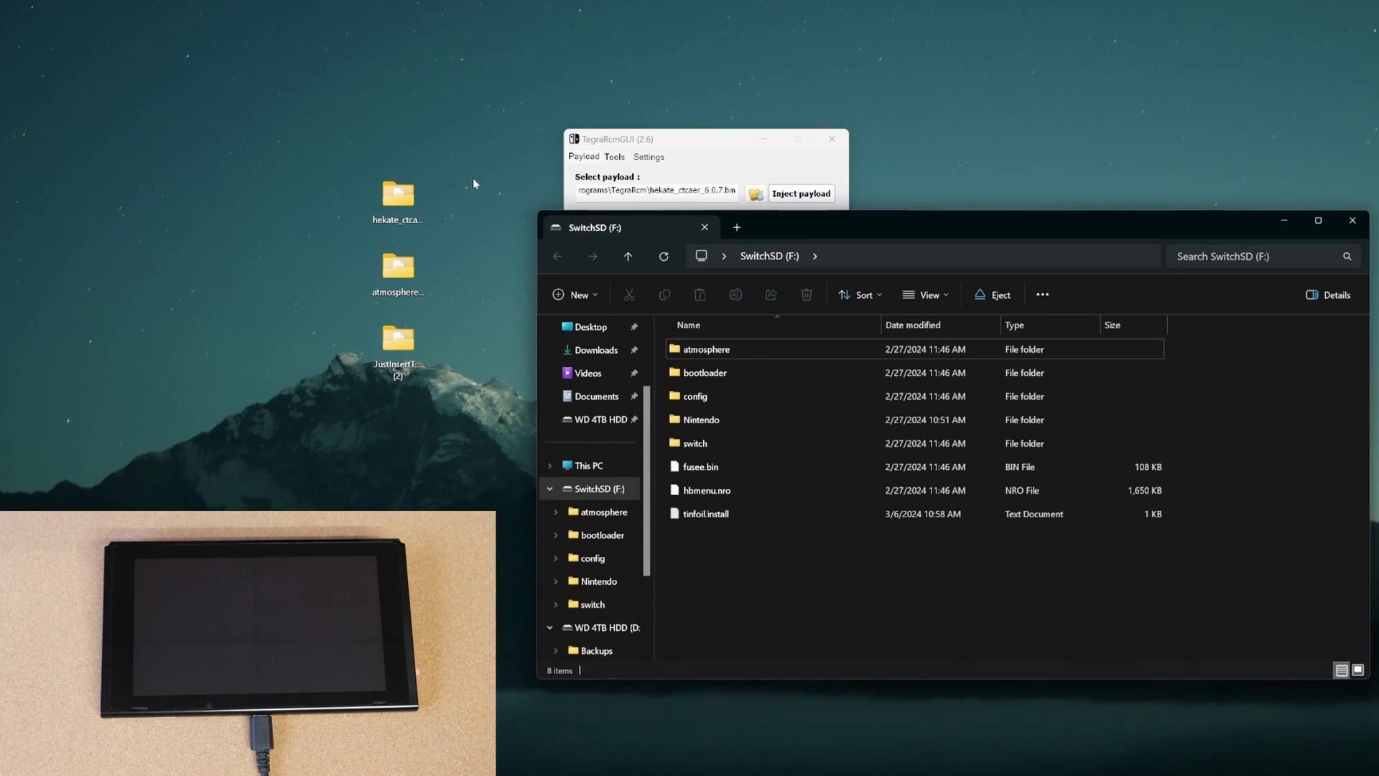
Copy all six JustInsertTheStuff (2) items onto SwitchSD (F:), replacing the existing files
left_click_drag(921, 227, 834, 93)
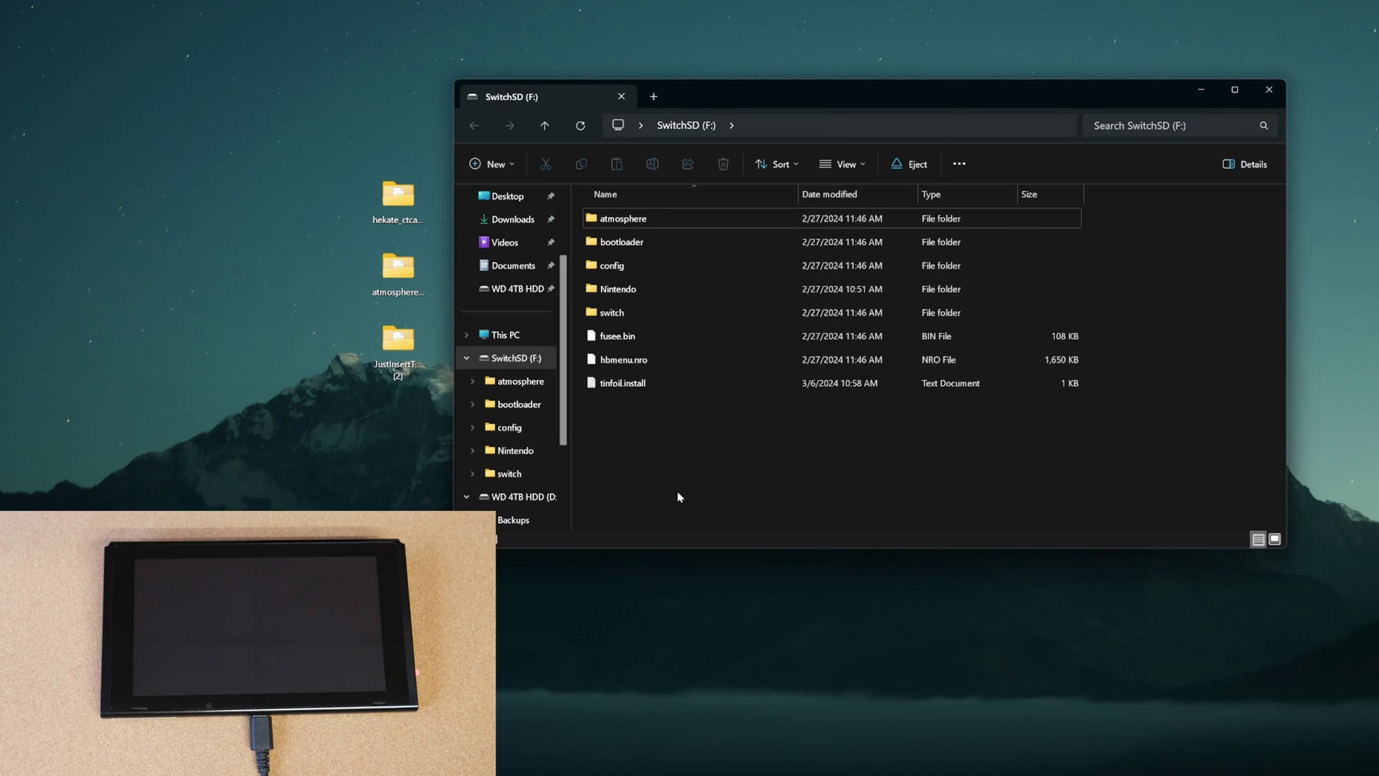
left_click(374, 379)
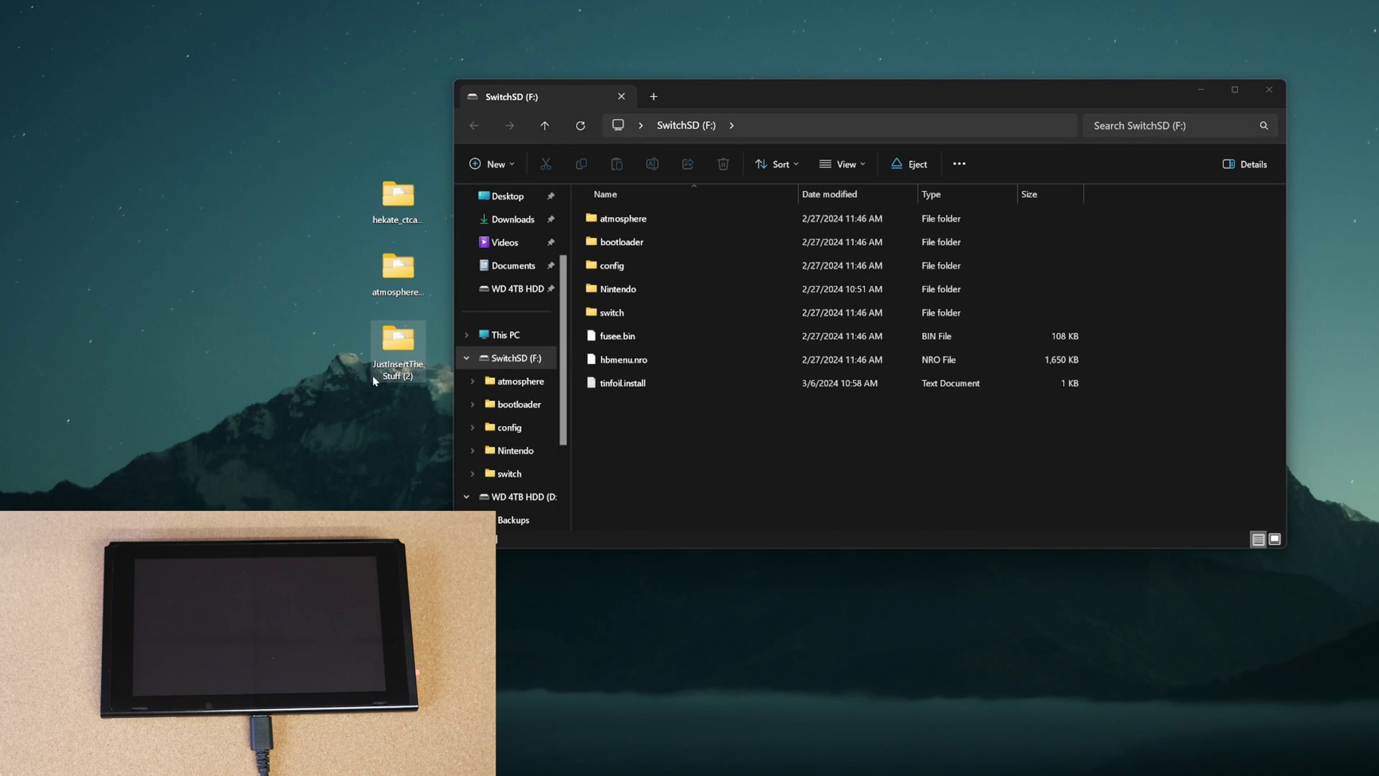
double_click(407, 338)
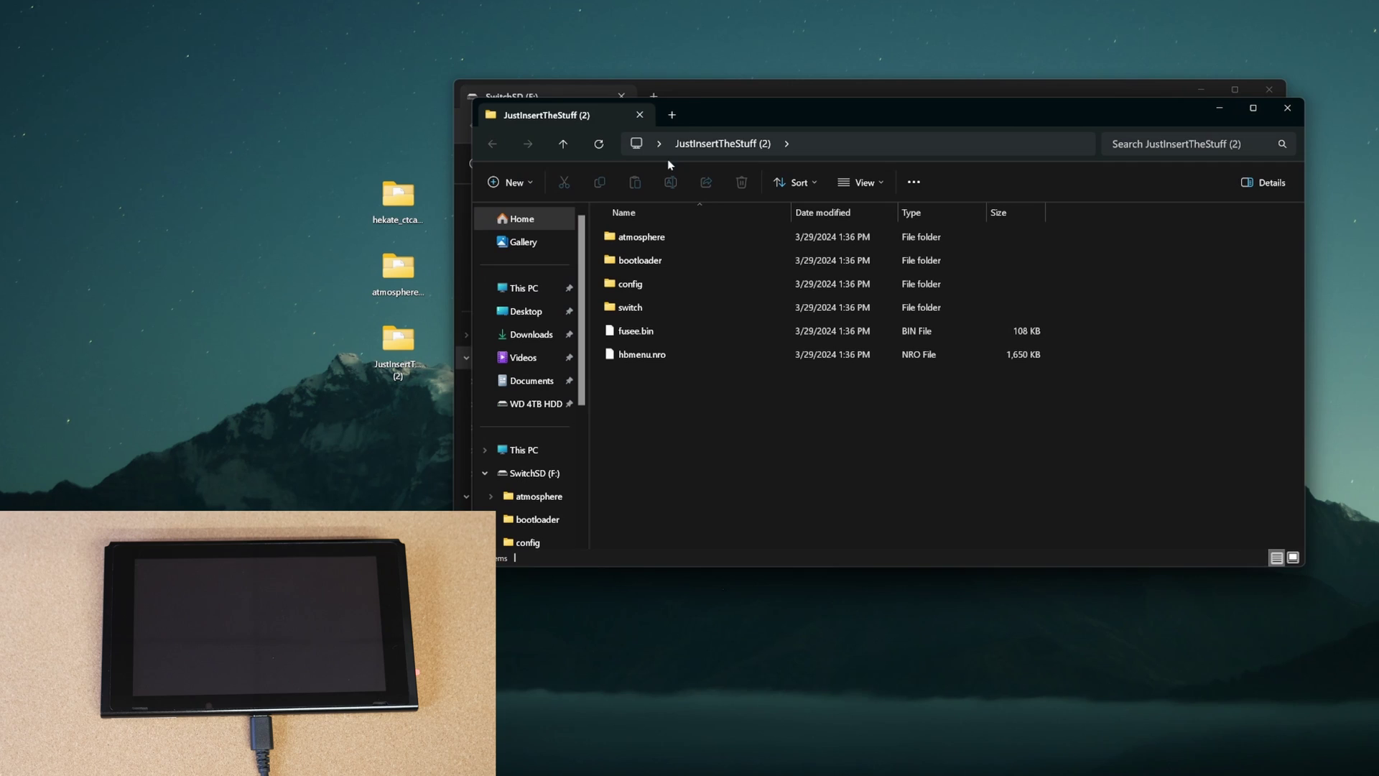
left_click_drag(714, 115, 962, 237)
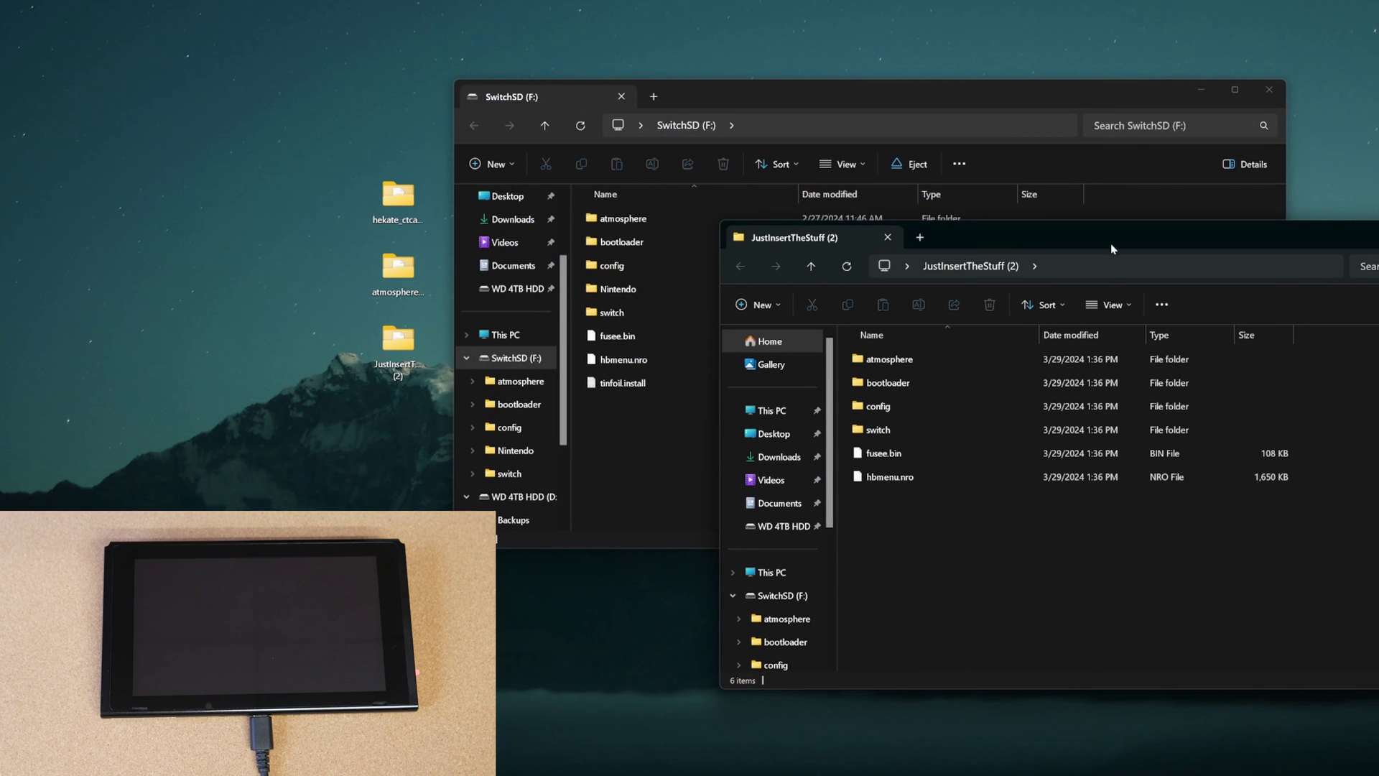
left_click_drag(990, 531, 716, 357)
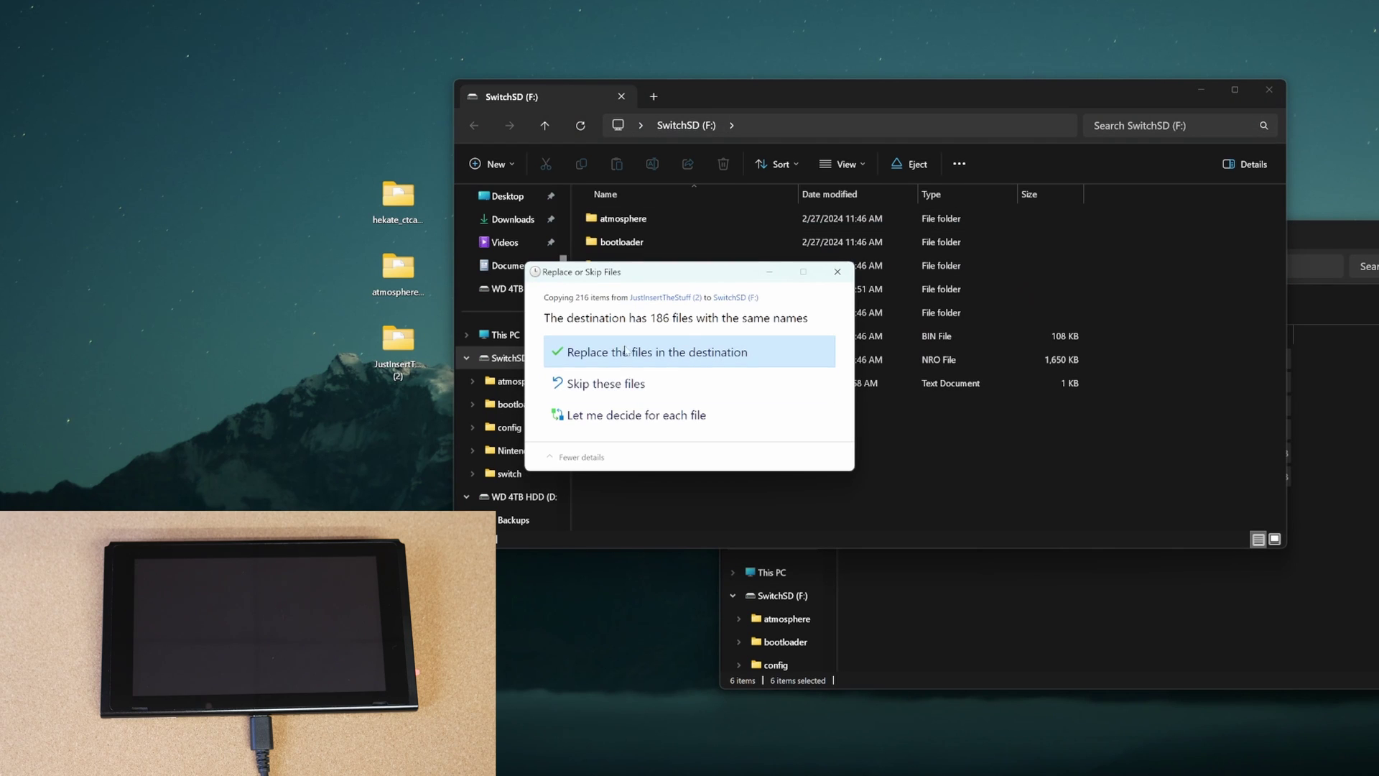
left_click(667, 366)
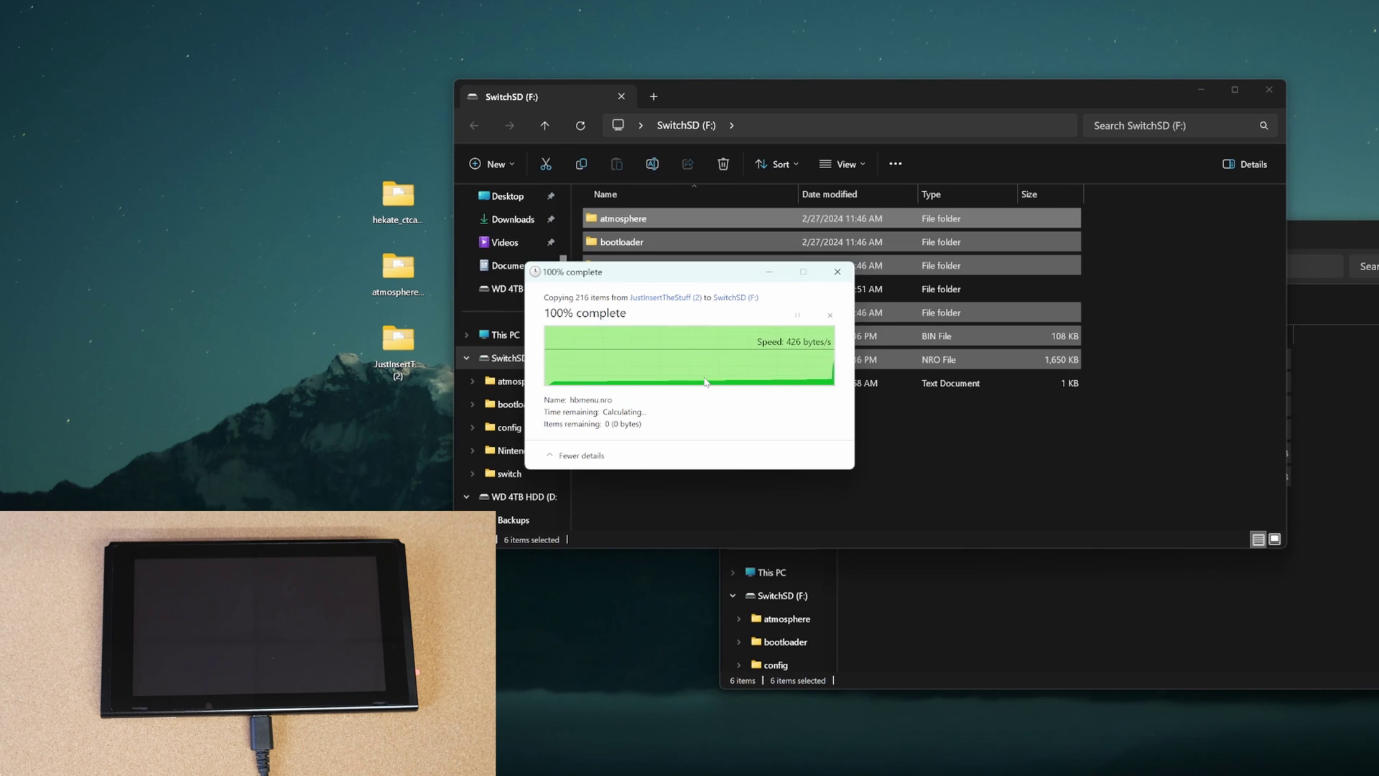
Clear the SwitchSD selection and close the JustInsertTheStuff (2) folder window
left_click(703, 438)
left_click(945, 625)
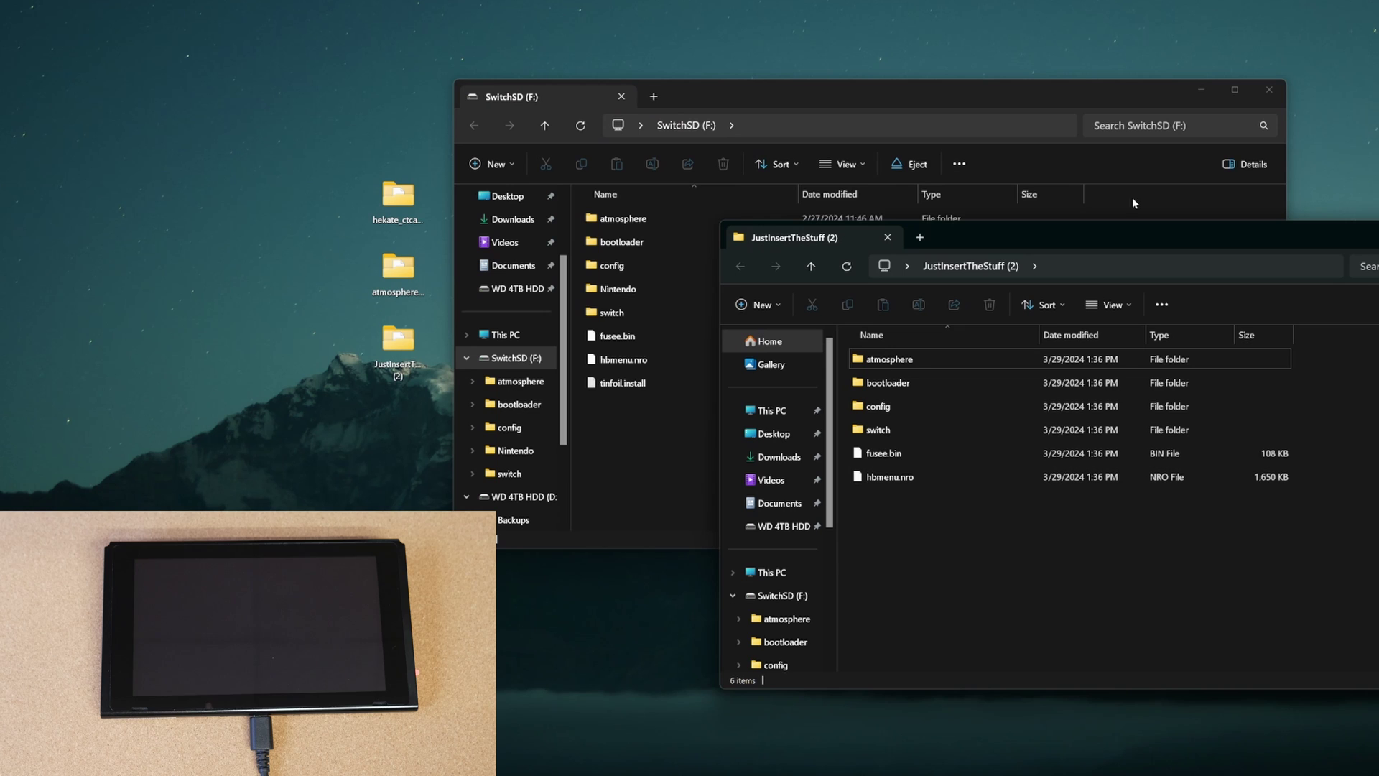
left_click_drag(1097, 246, 865, 225)
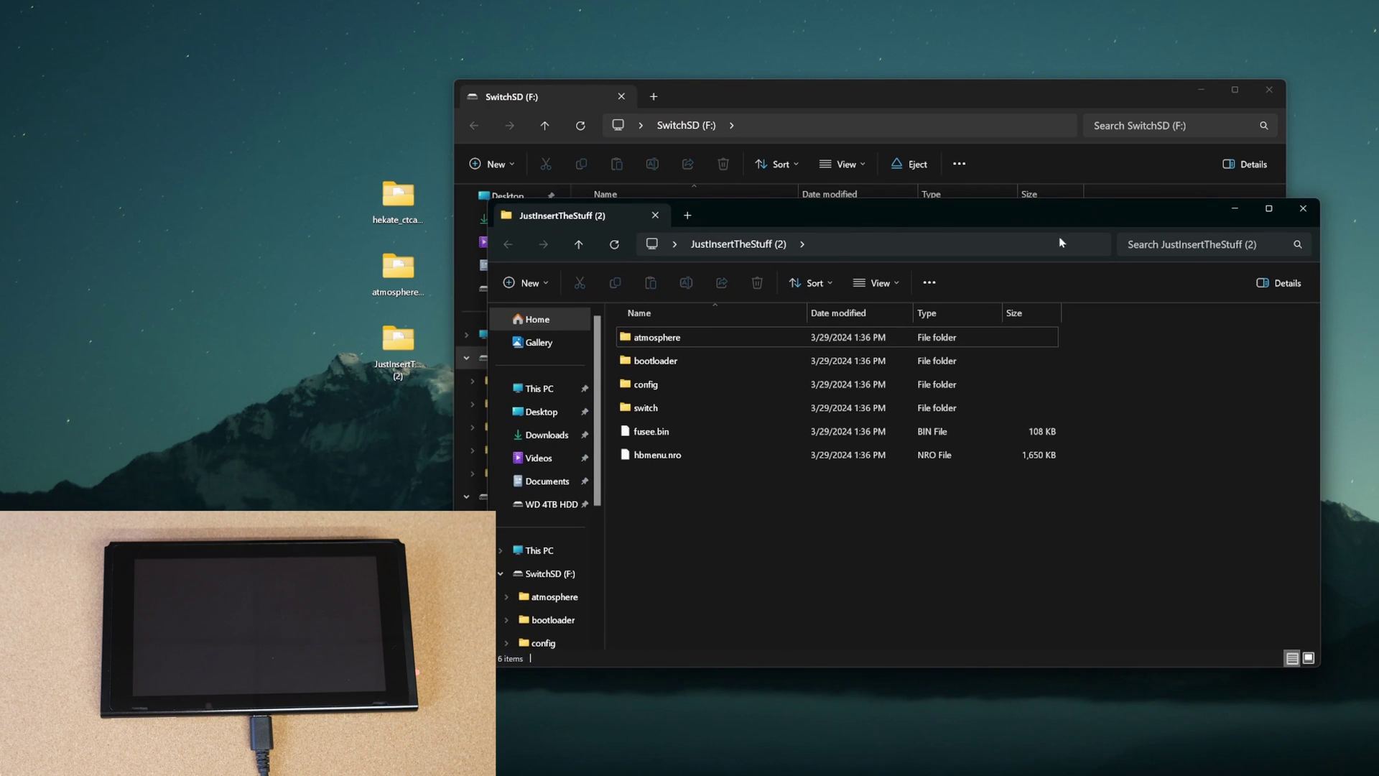
left_click(1313, 208)
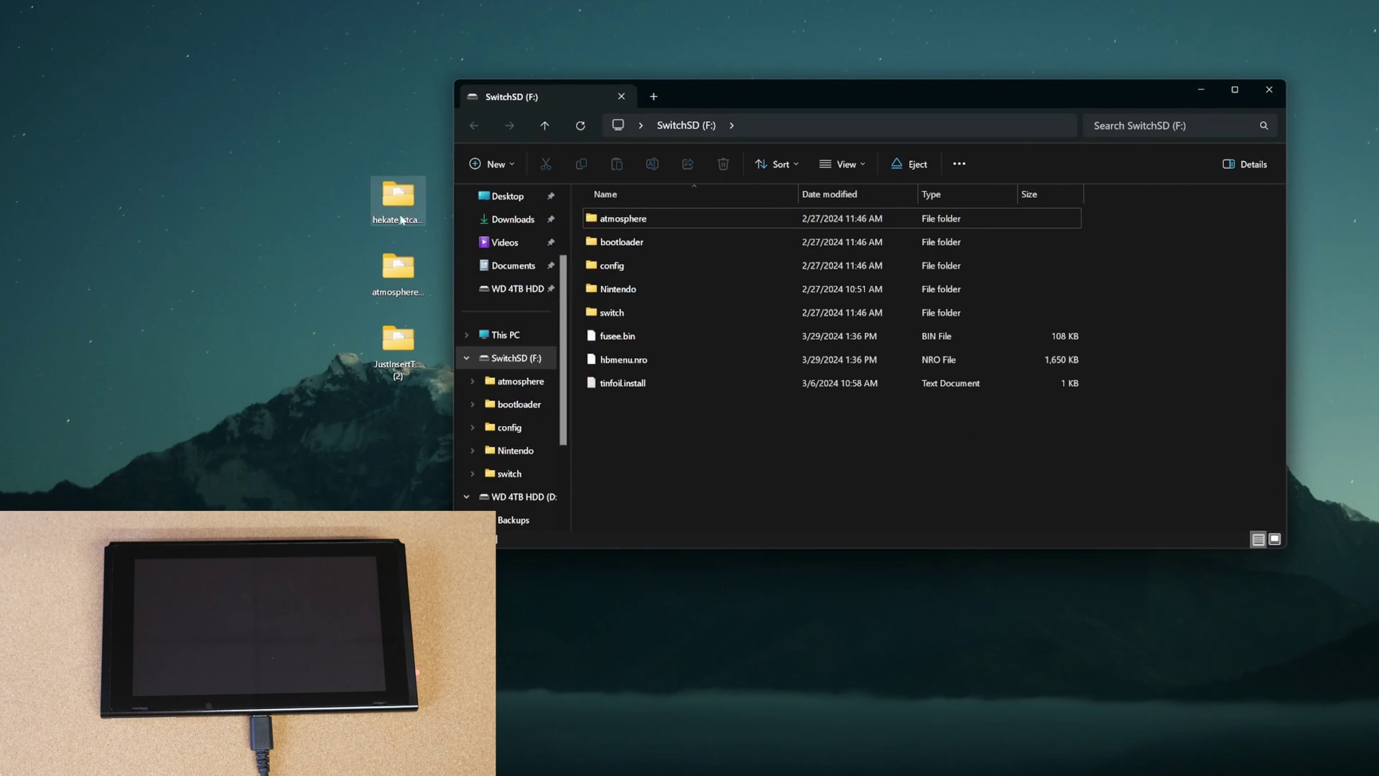
Copy atmosphere, switch and hbmenu.nro from the atmosphere-1.7.0 folder onto SwitchSD (F:), replacing matches
double_click(398, 267)
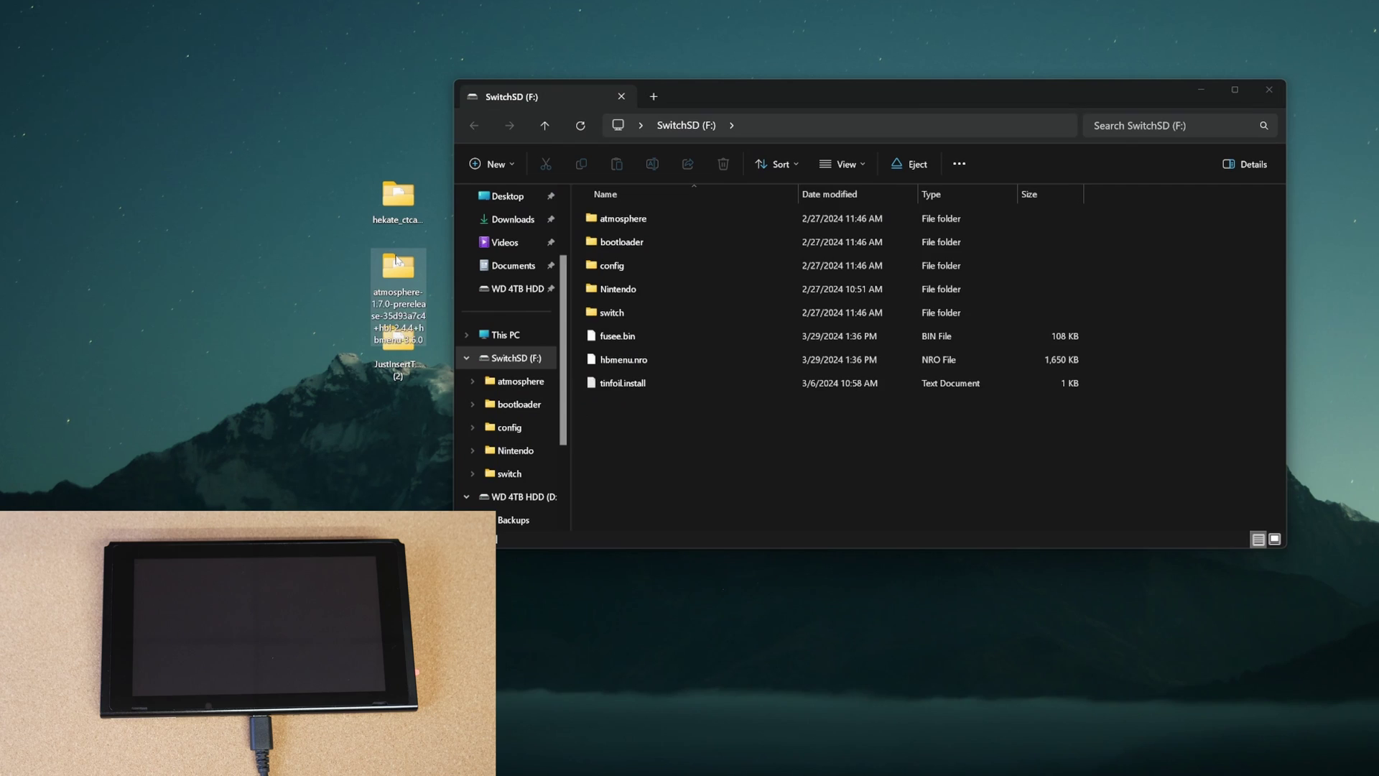
left_click_drag(744, 213, 1102, 232)
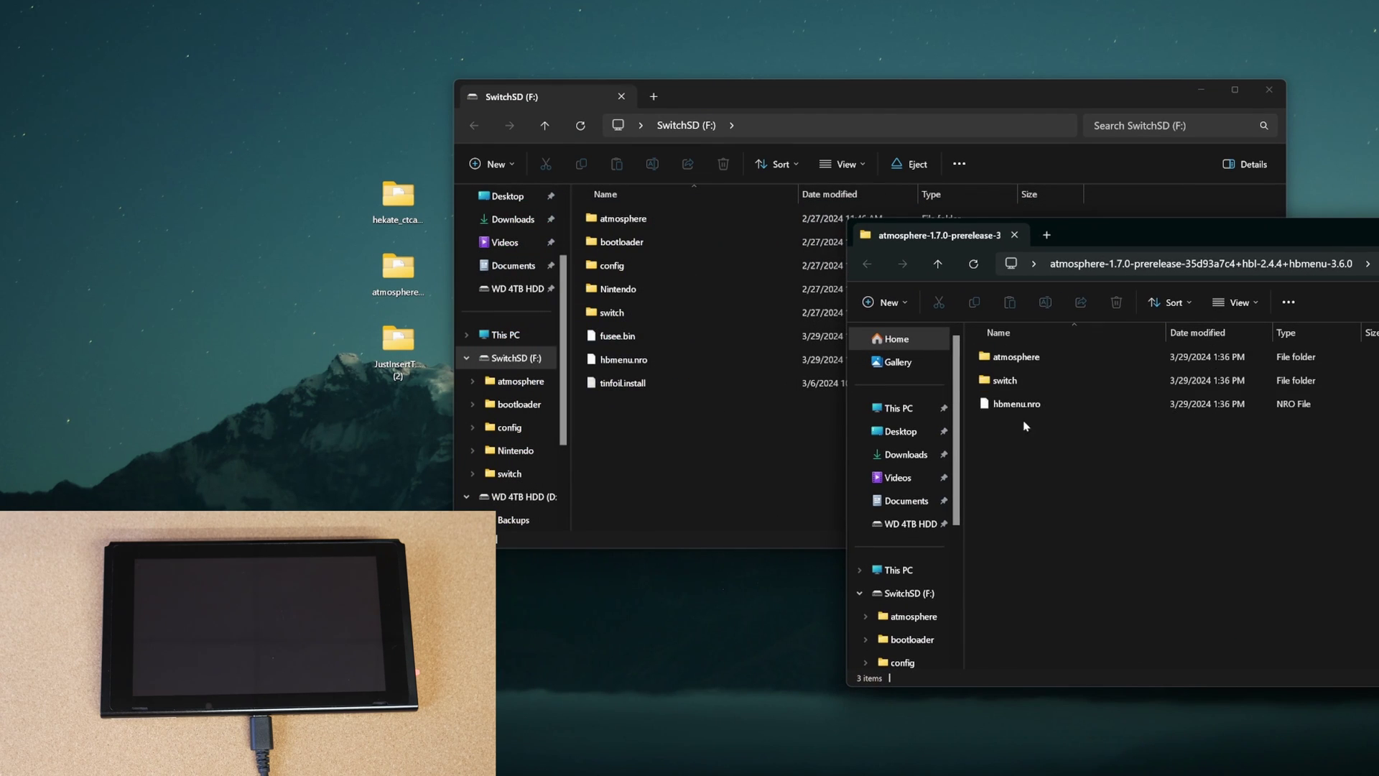
left_click_drag(1025, 425, 619, 441)
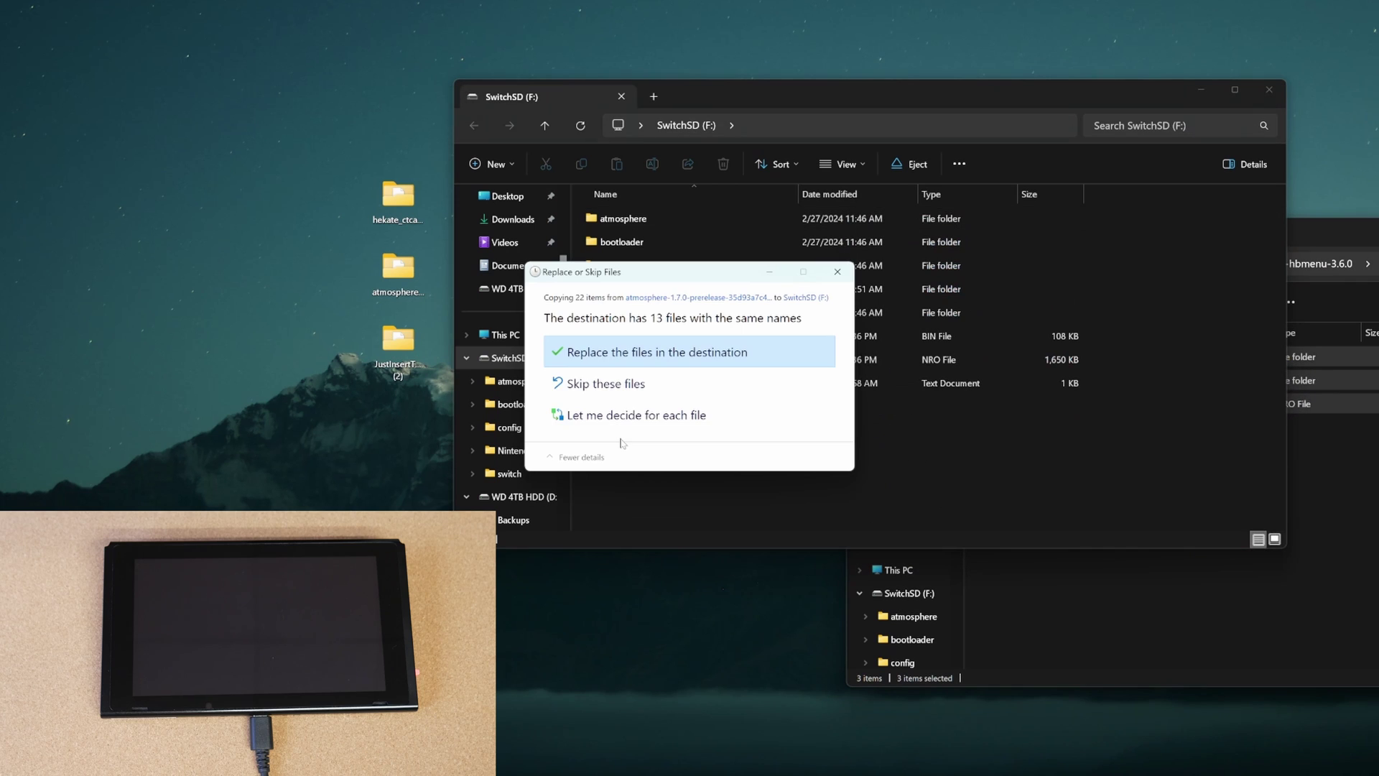
left_click(647, 355)
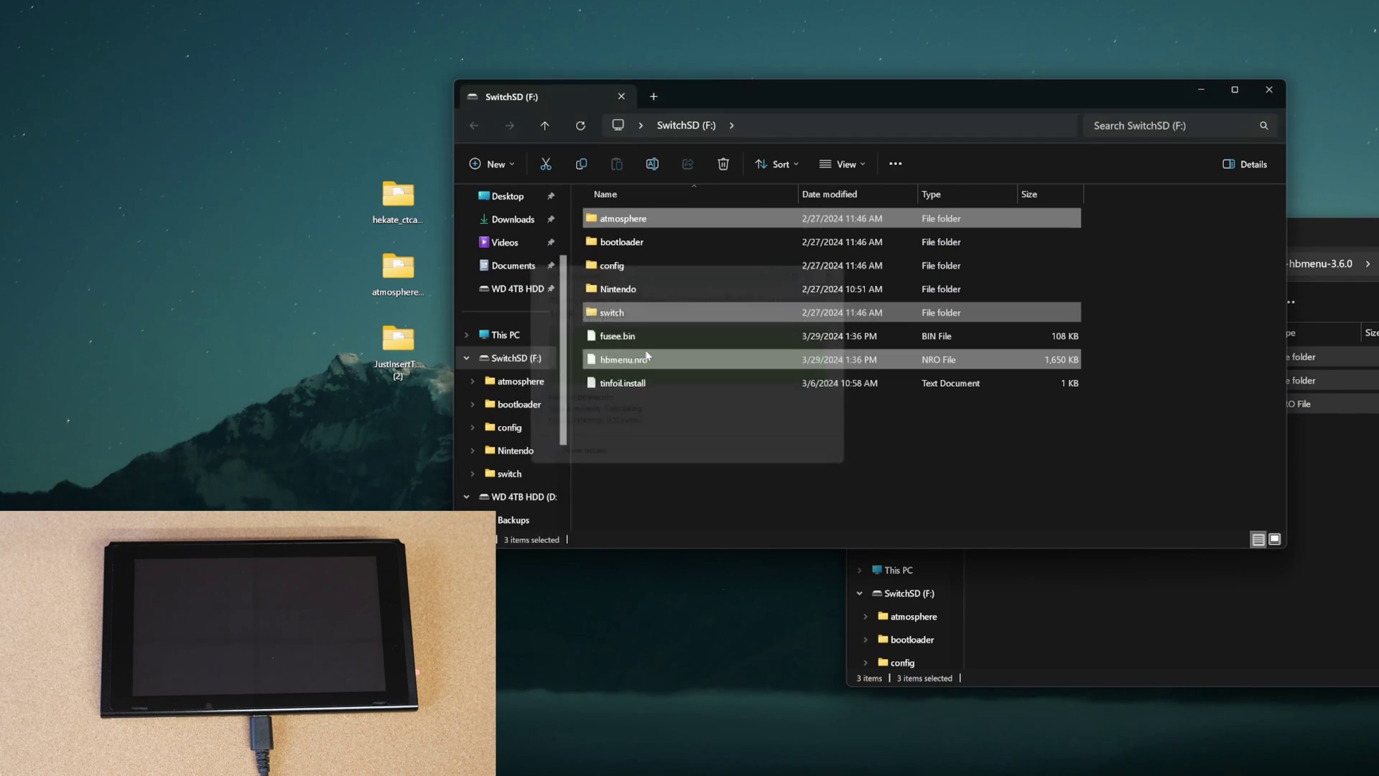
Clear the selection and close the atmosphere-1.7.0 download folder window
left_click(645, 442)
left_click(1099, 629)
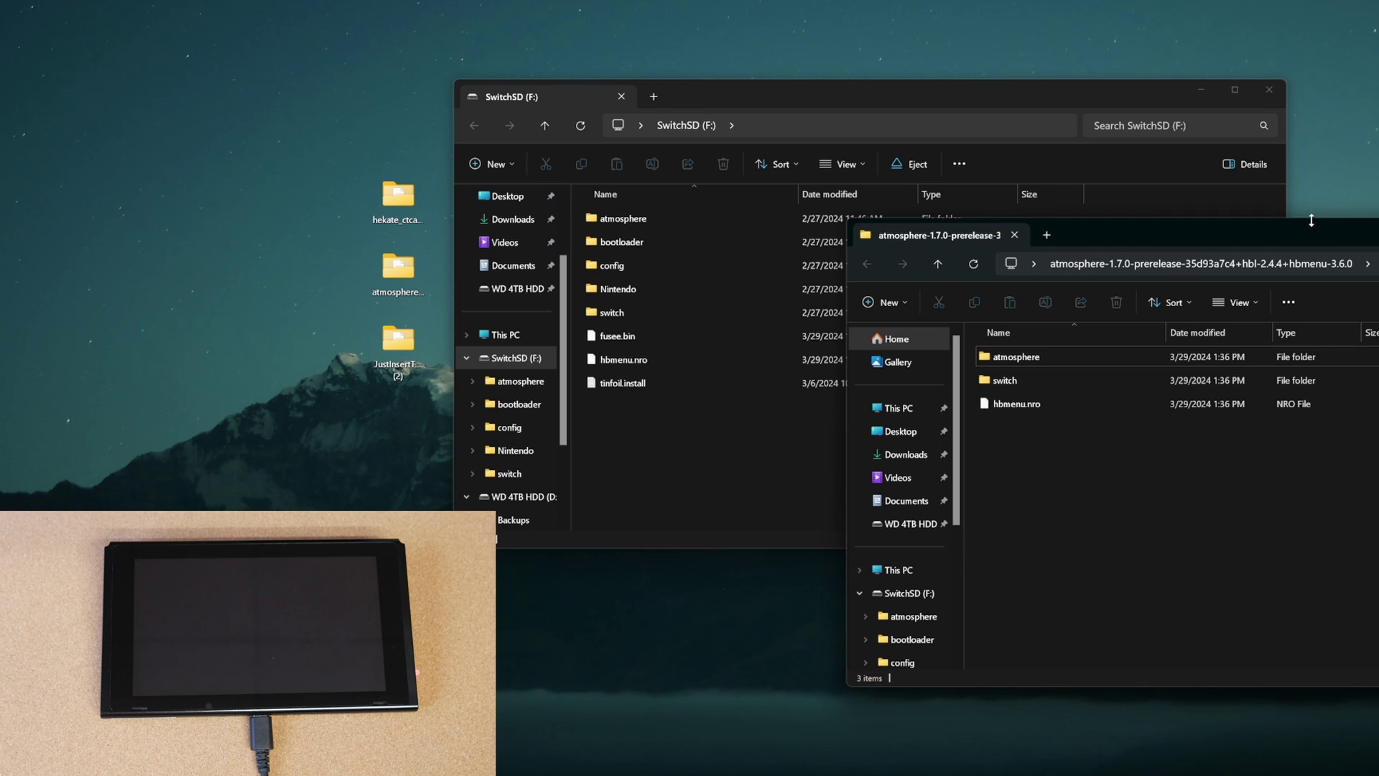
left_click_drag(1092, 233, 905, 229)
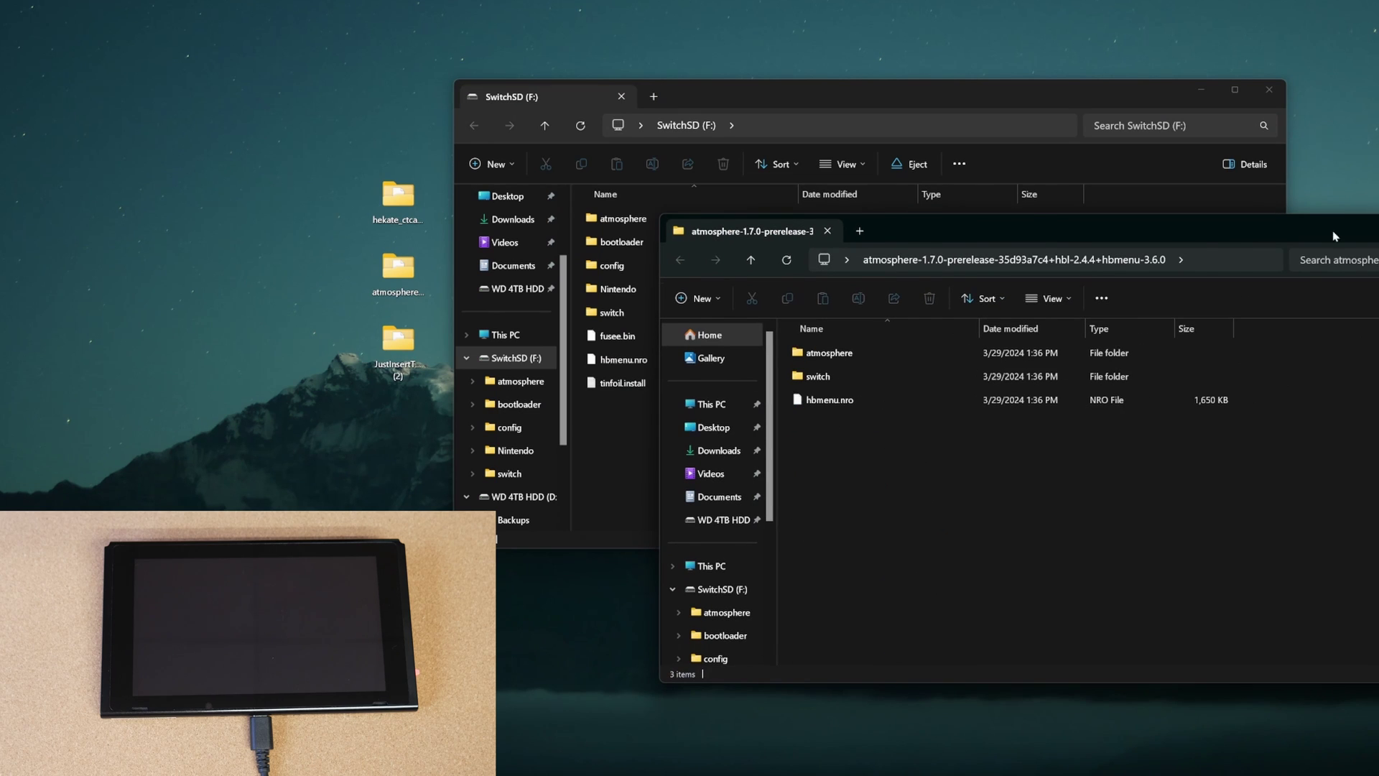
left_click_drag(1334, 236, 1255, 234)
left_click(1362, 214)
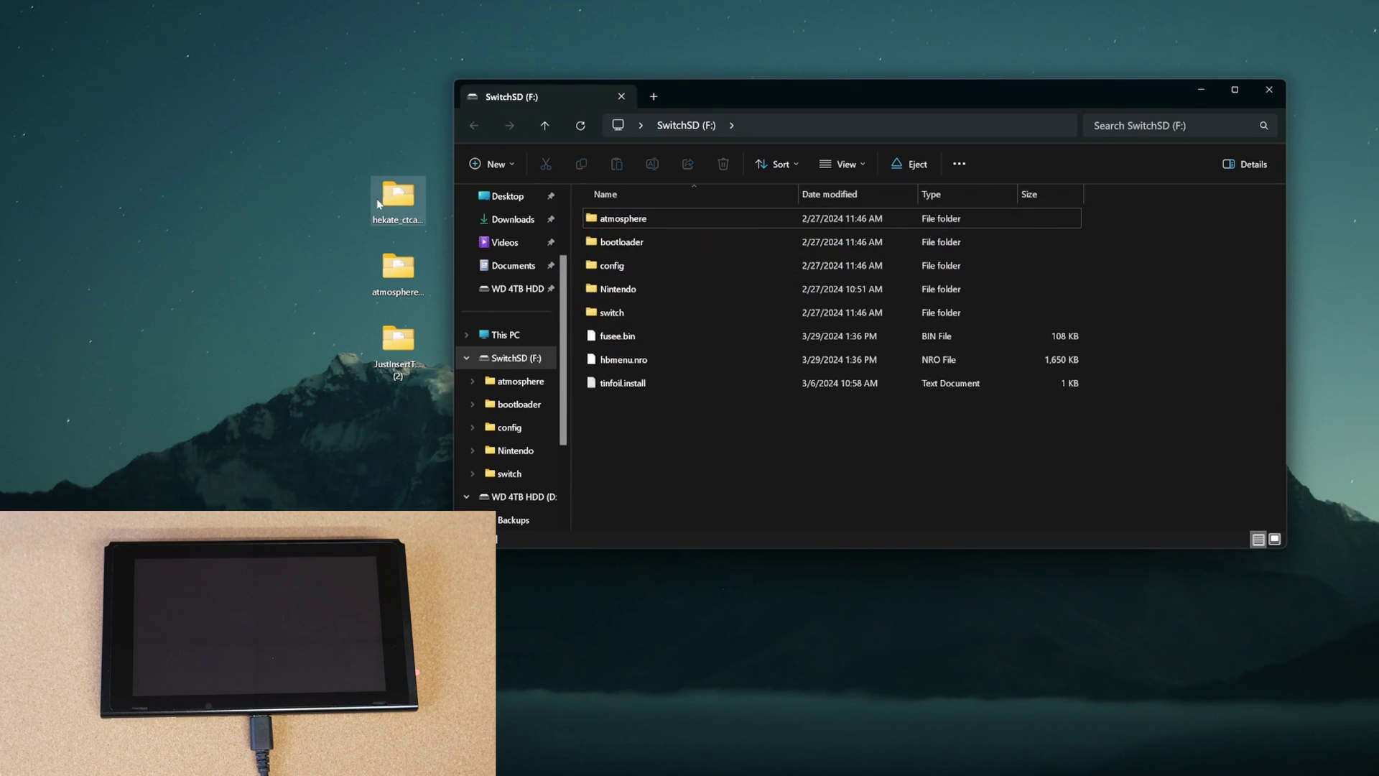
Copy hekate's bootloader folder onto SwitchSD (F:), replacing the existing bootloader files
double_click(377, 204)
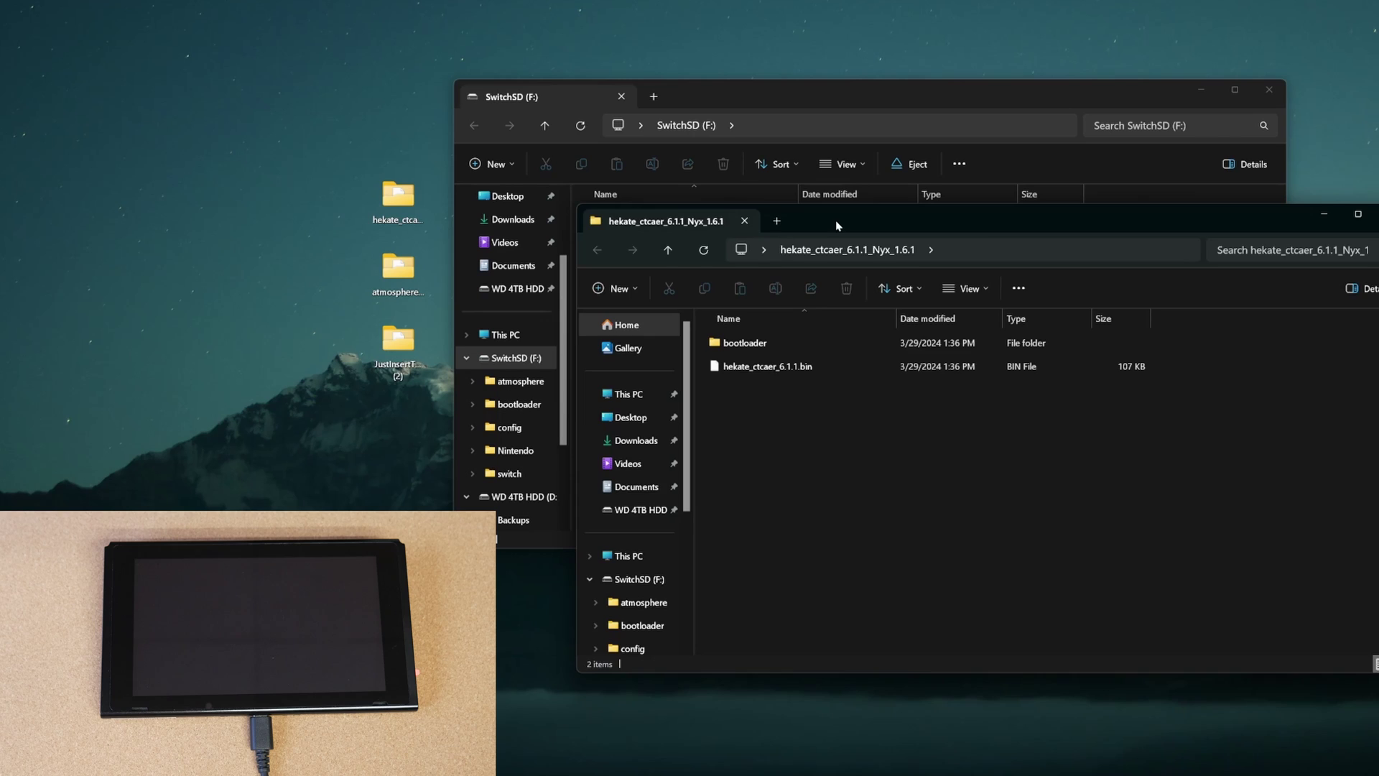
left_click_drag(835, 220, 1080, 241)
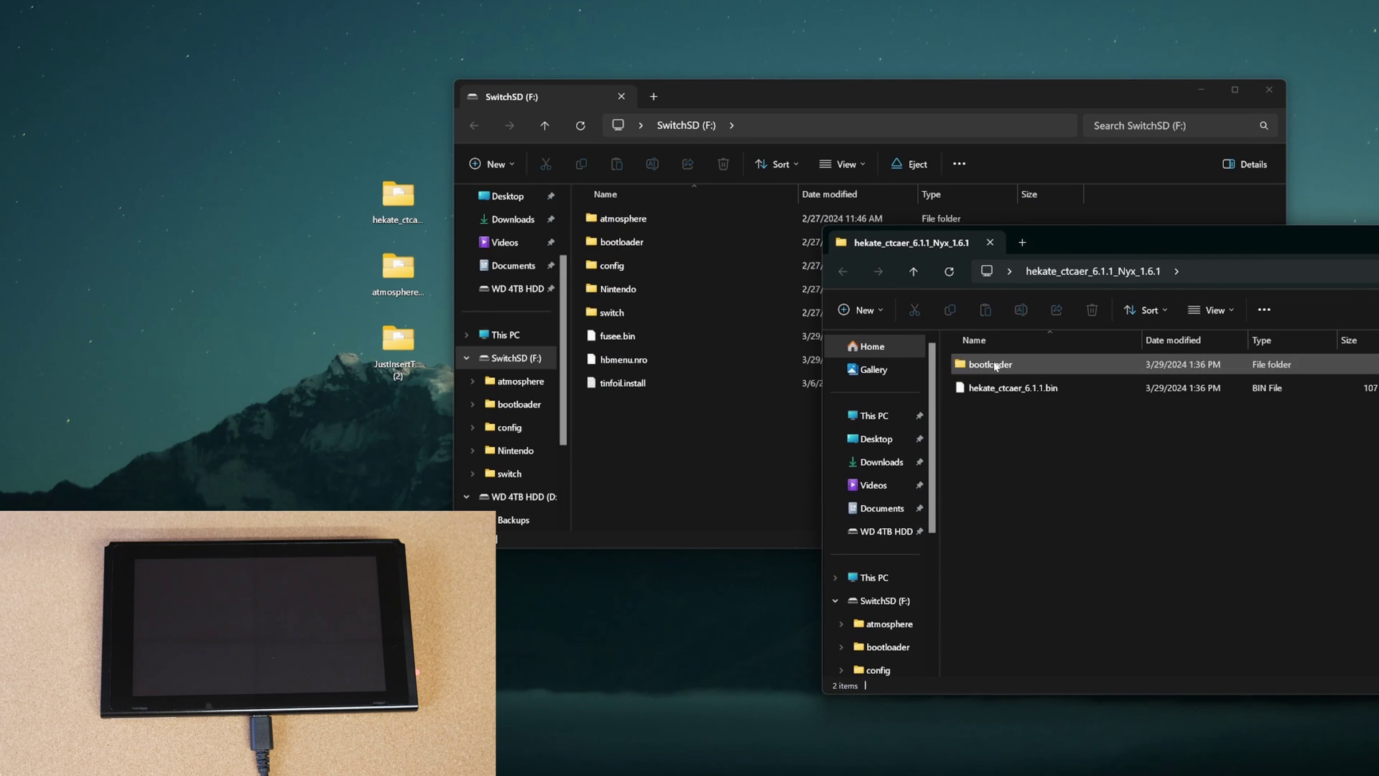
left_click_drag(994, 365, 632, 431)
left_click(645, 350)
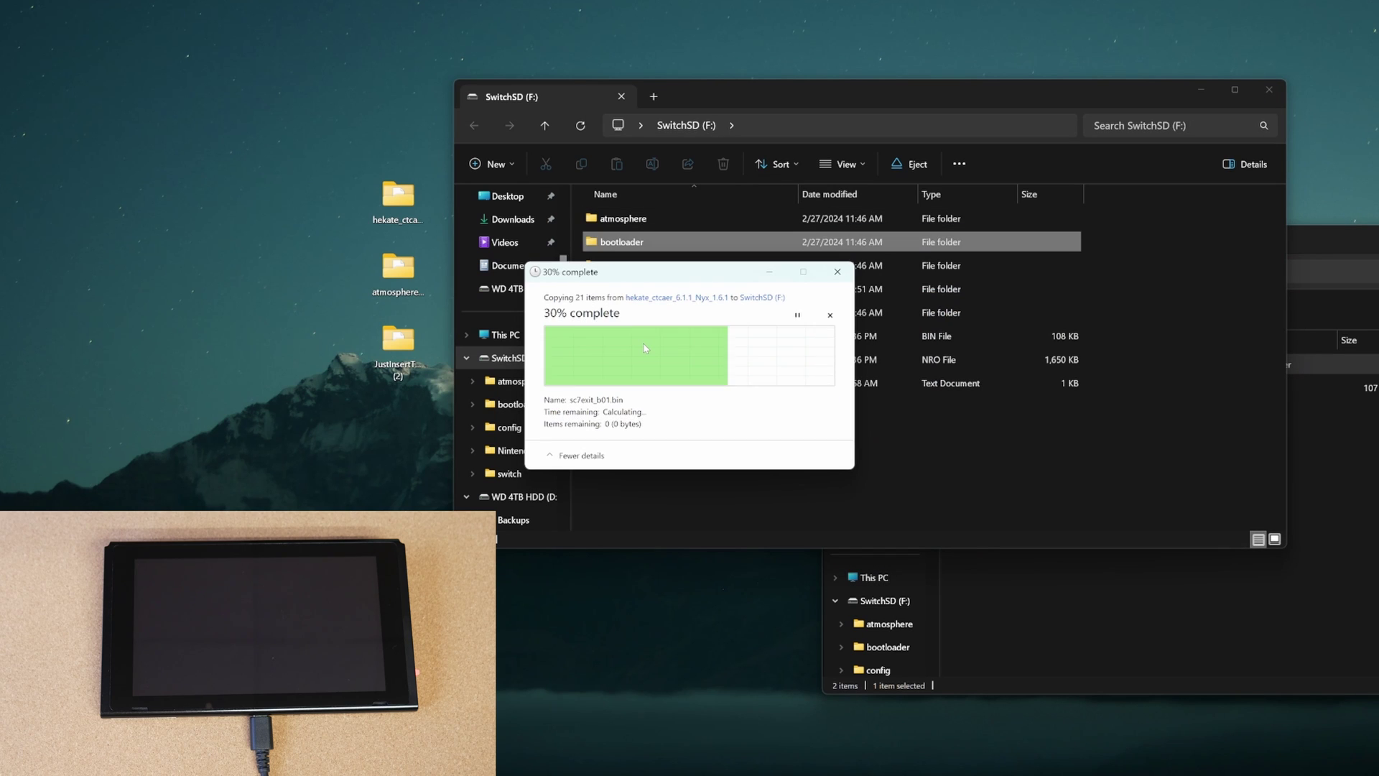
Move hekate_ctcaer_6.1.1.bin to the desktop and close the hekate and SwitchSD windows
left_click(965, 559)
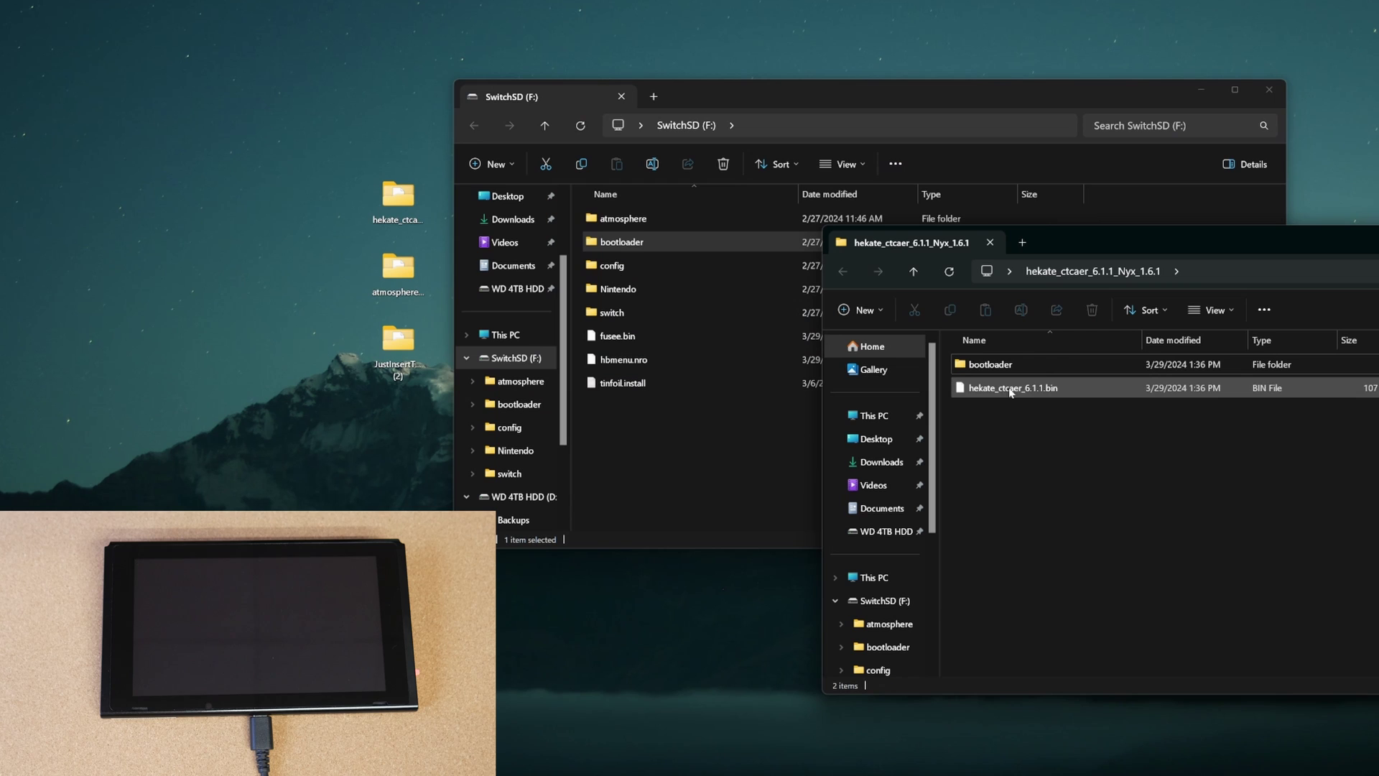
left_click_drag(1010, 391, 431, 136)
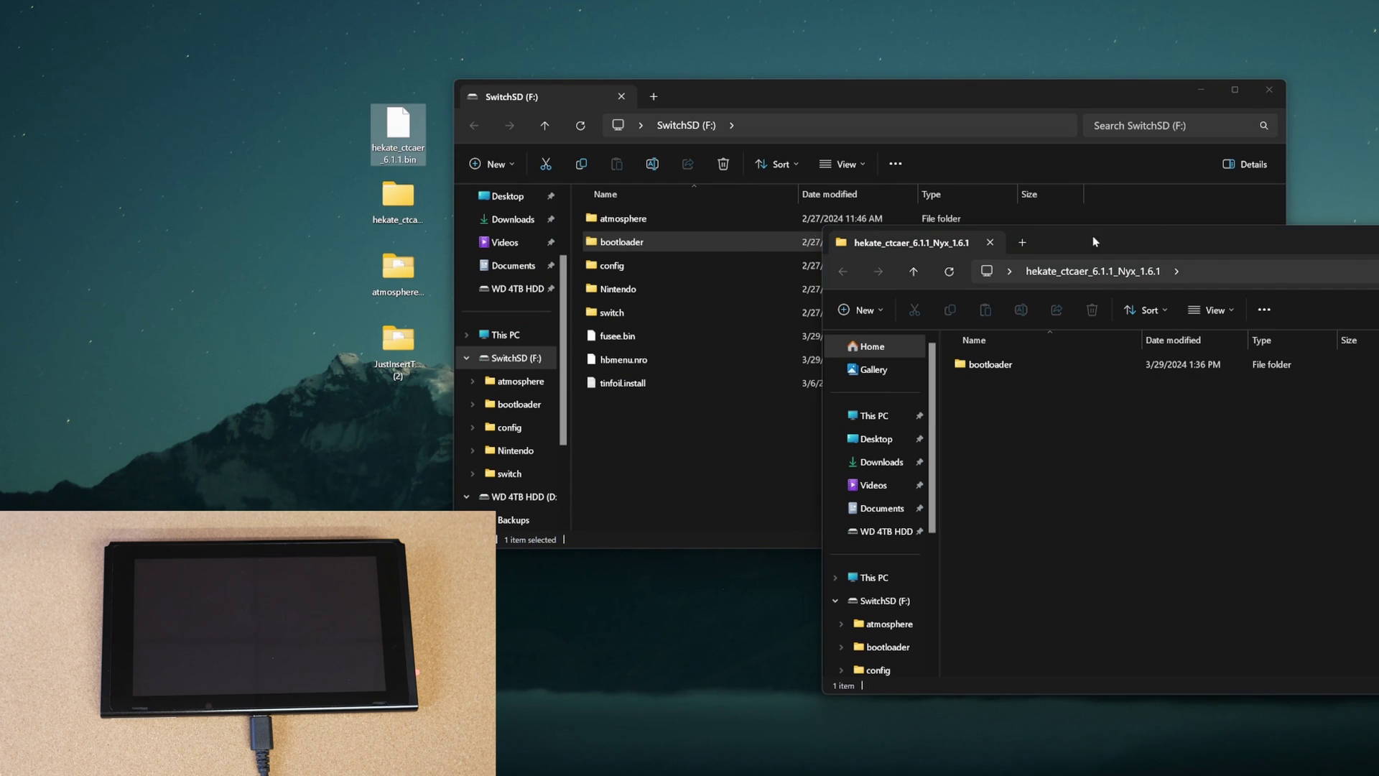
left_click_drag(1093, 241, 775, 227)
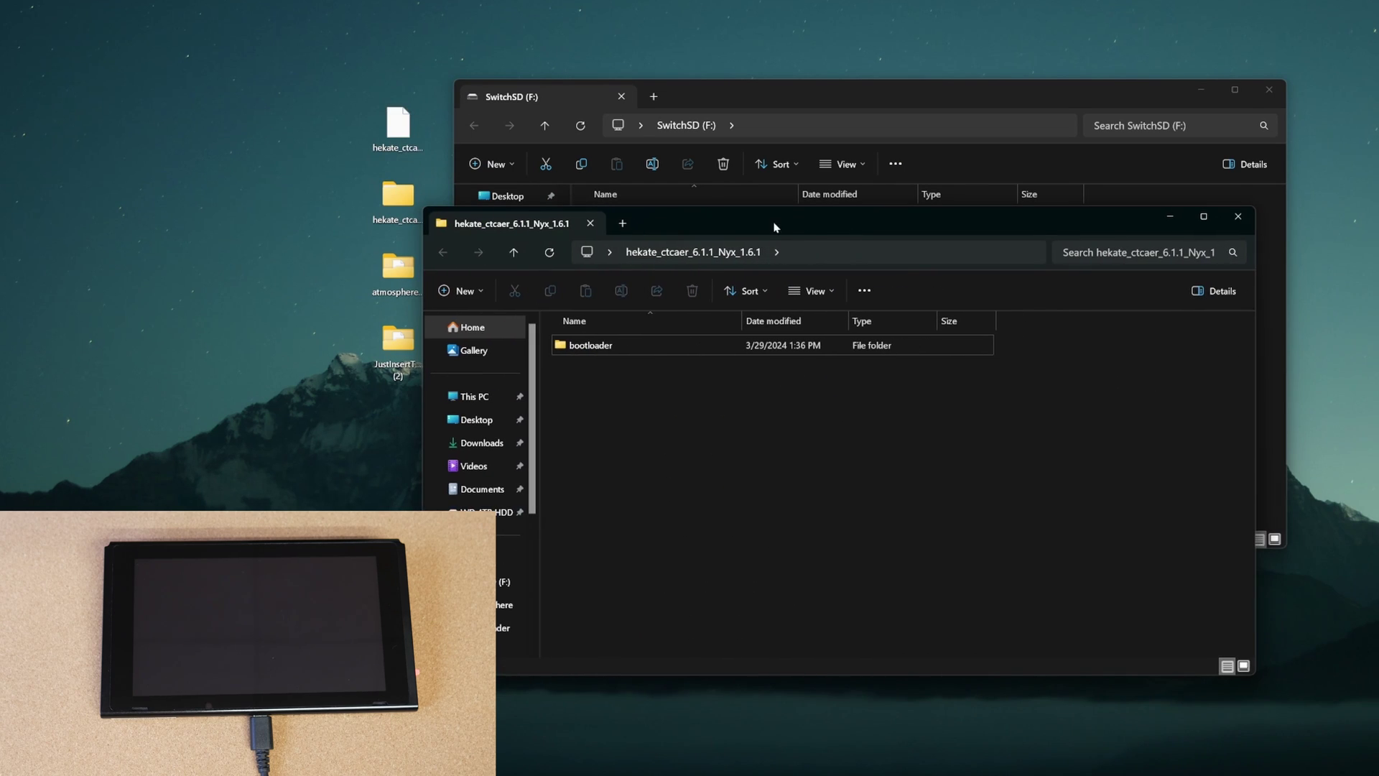
left_click(1238, 217)
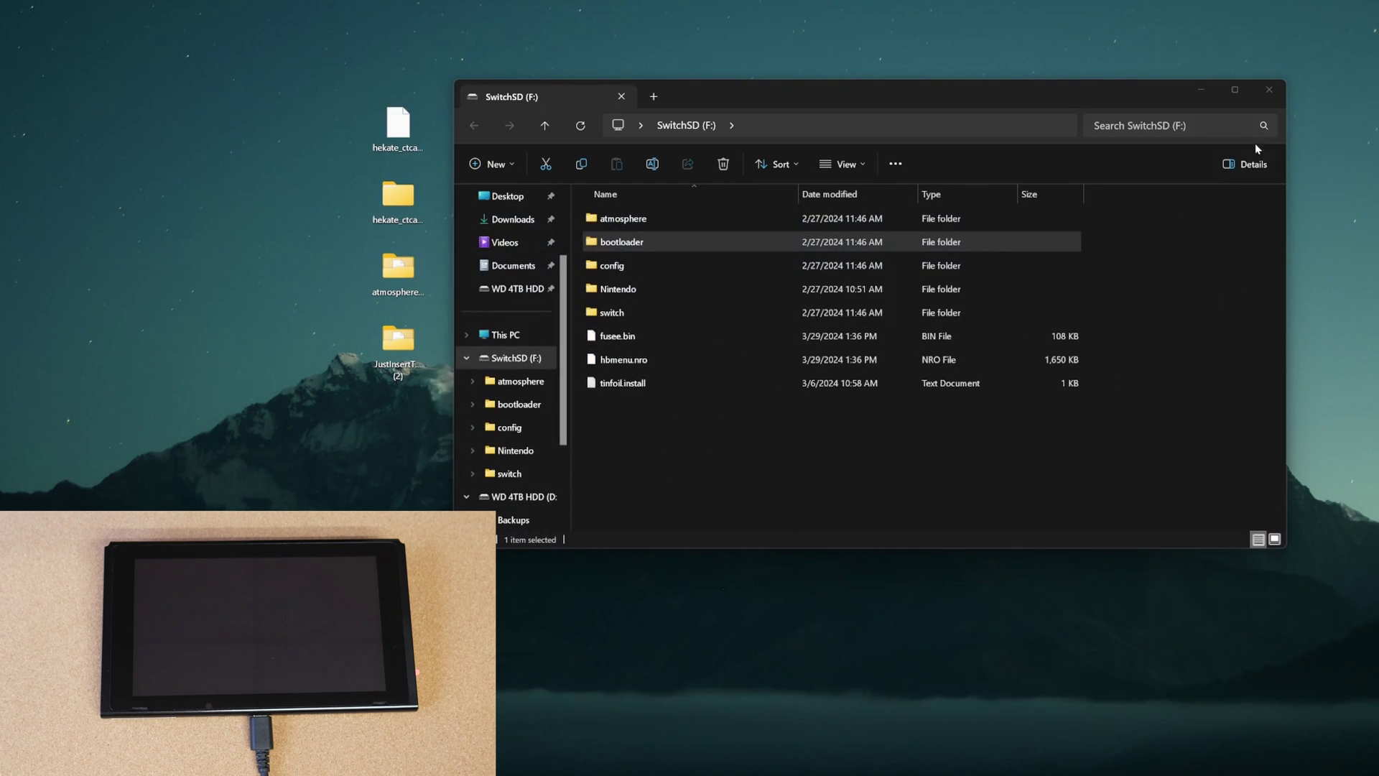
left_click(1268, 92)
Copy hekate_ctcaer_6.1.1.bin into the TegraRcm folder, select it as payload, and inject it
double_click(398, 267)
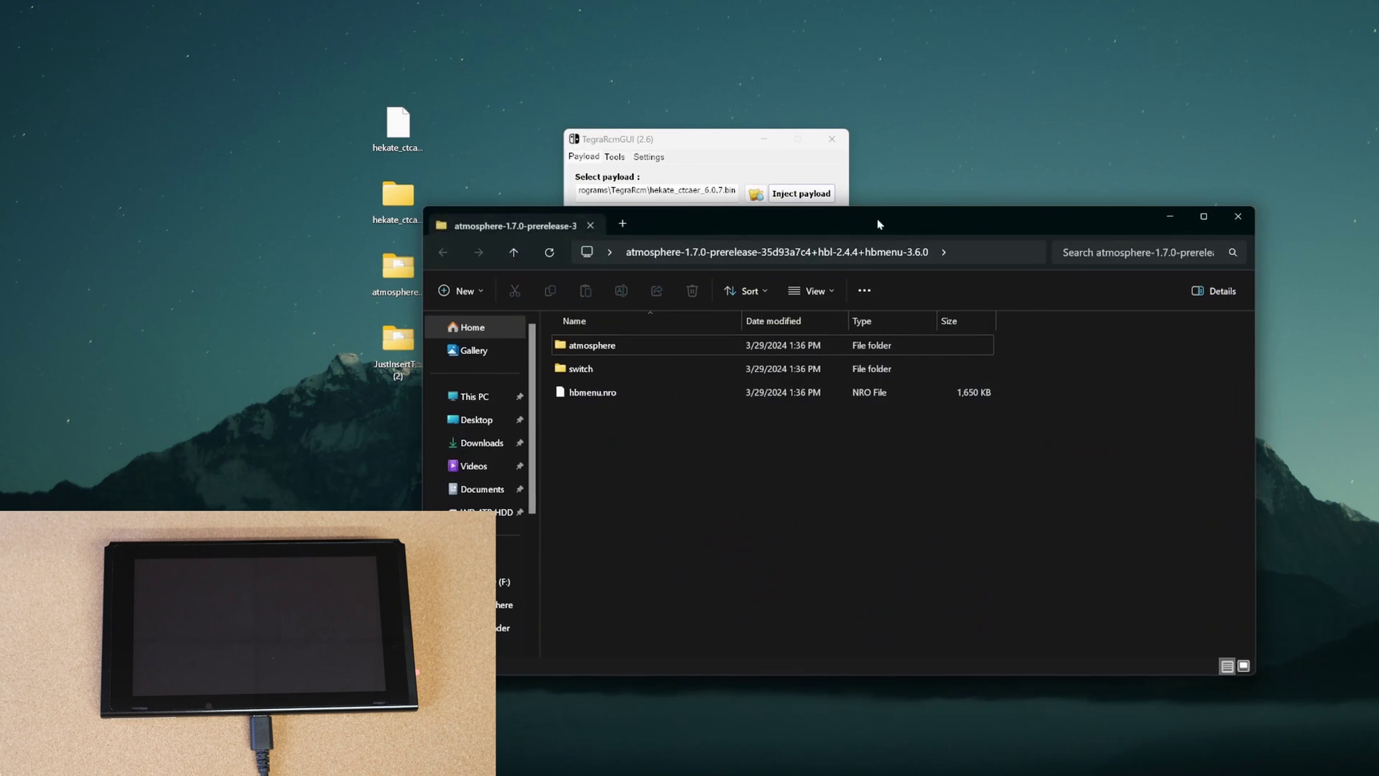
left_click(1237, 216)
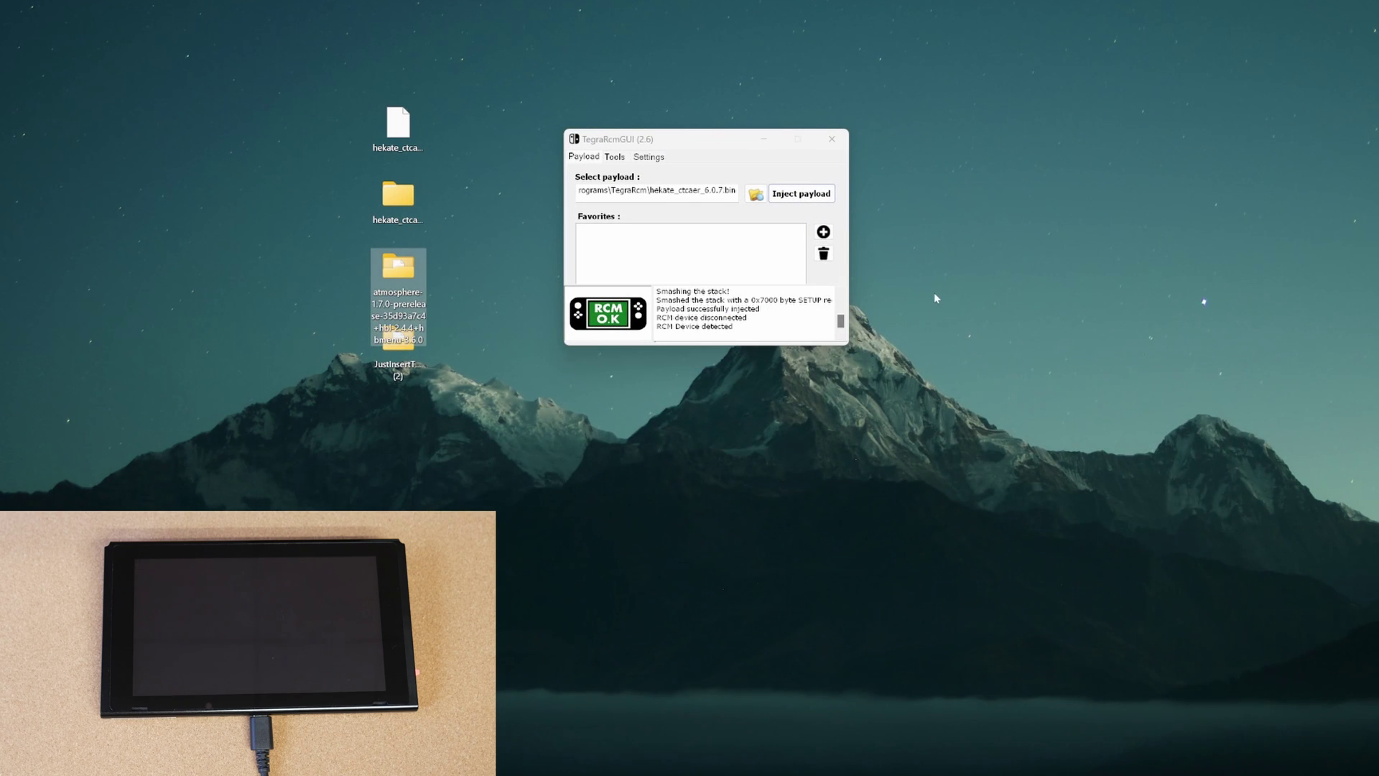
left_click_drag(668, 143, 654, 218)
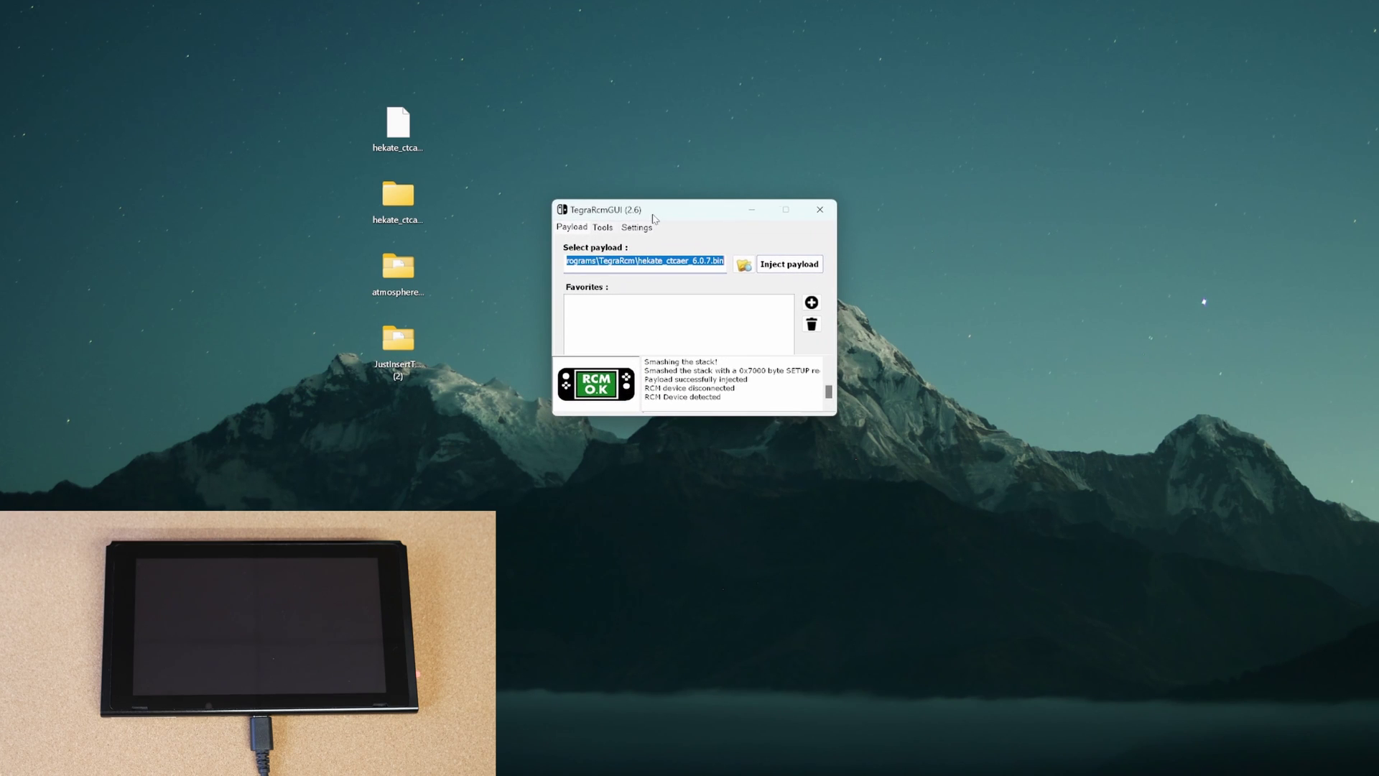
left_click(743, 266)
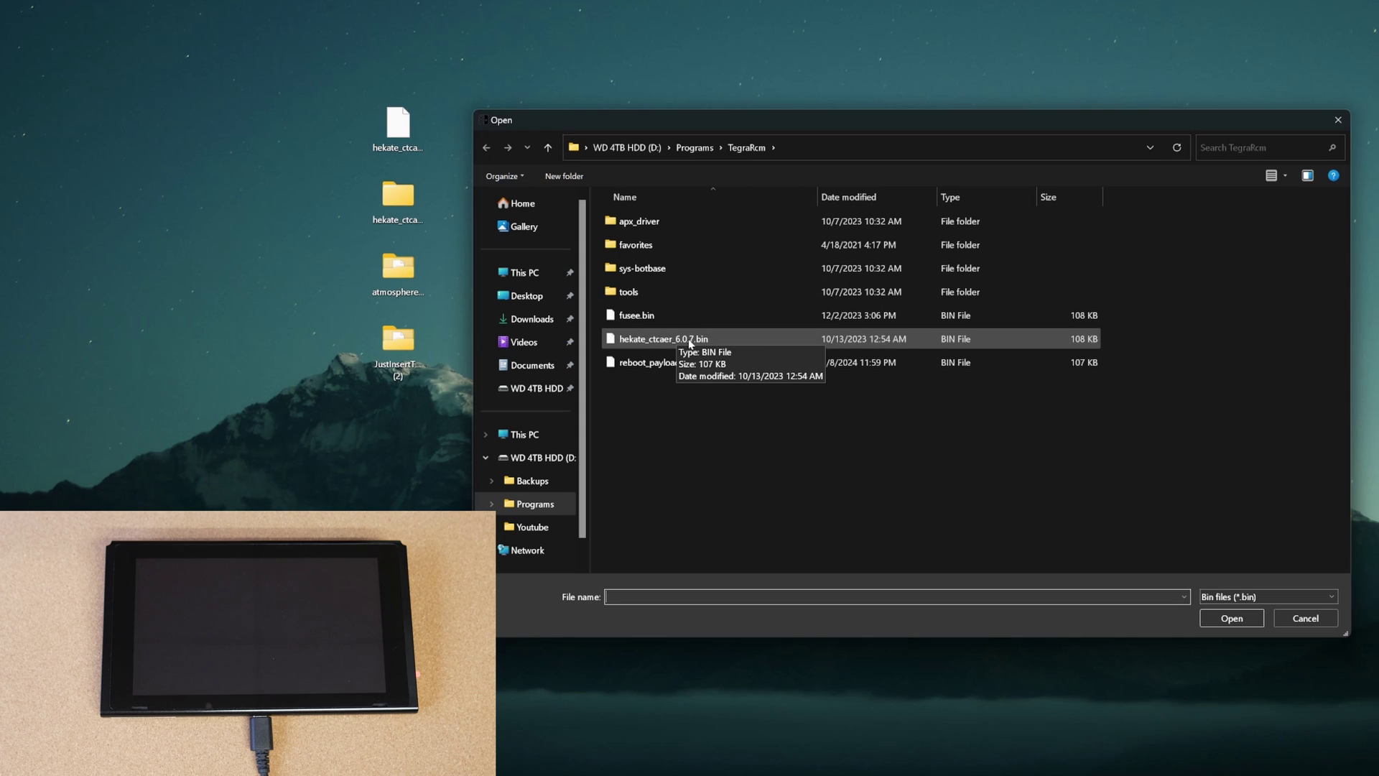
left_click(400, 129)
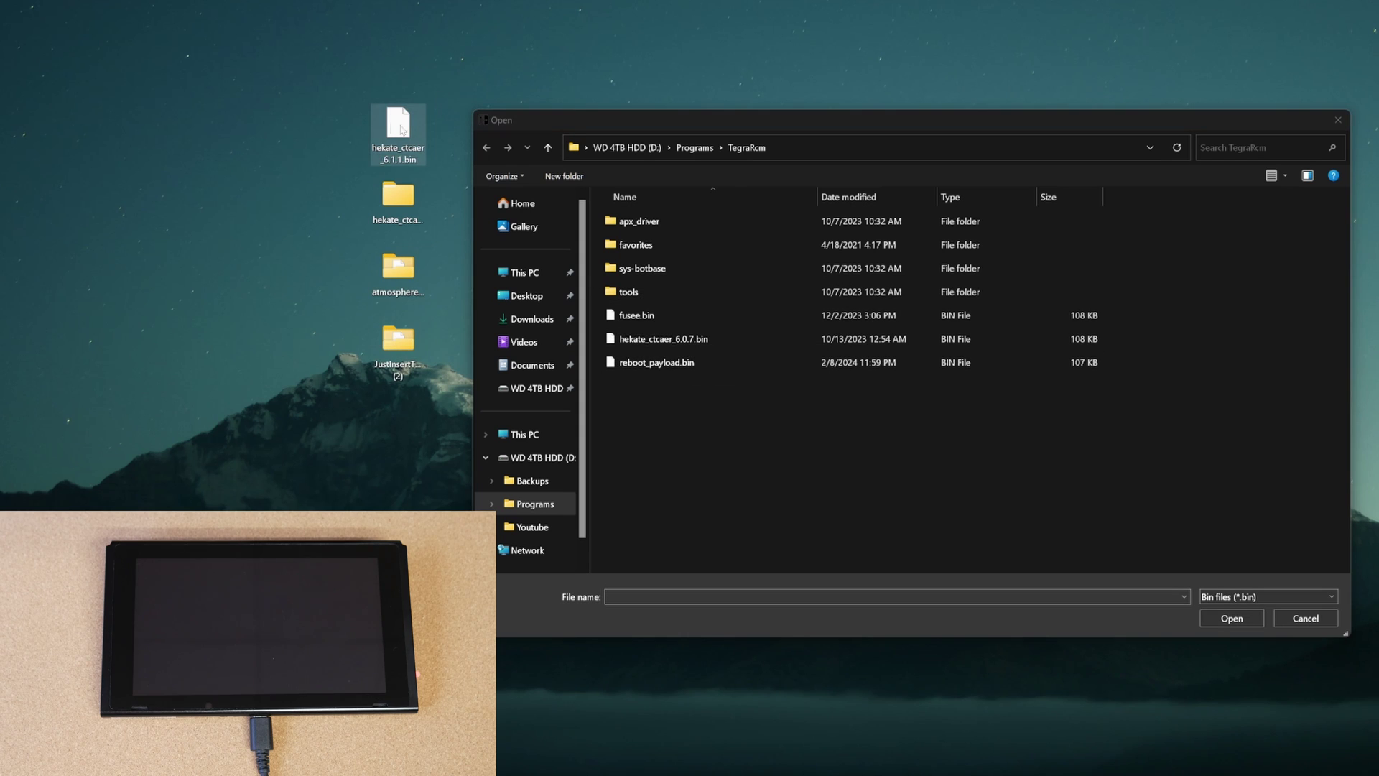
left_click_drag(406, 127, 648, 412)
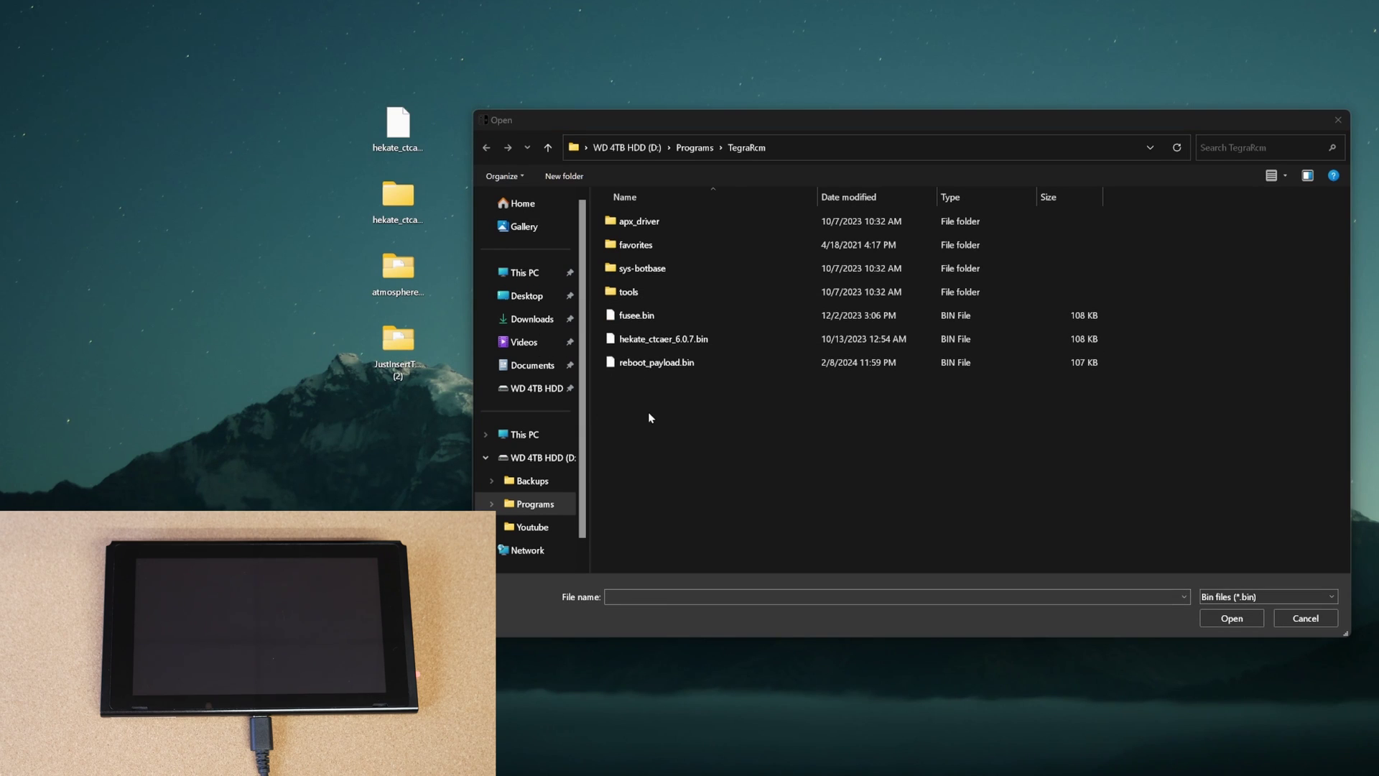
double_click(690, 365)
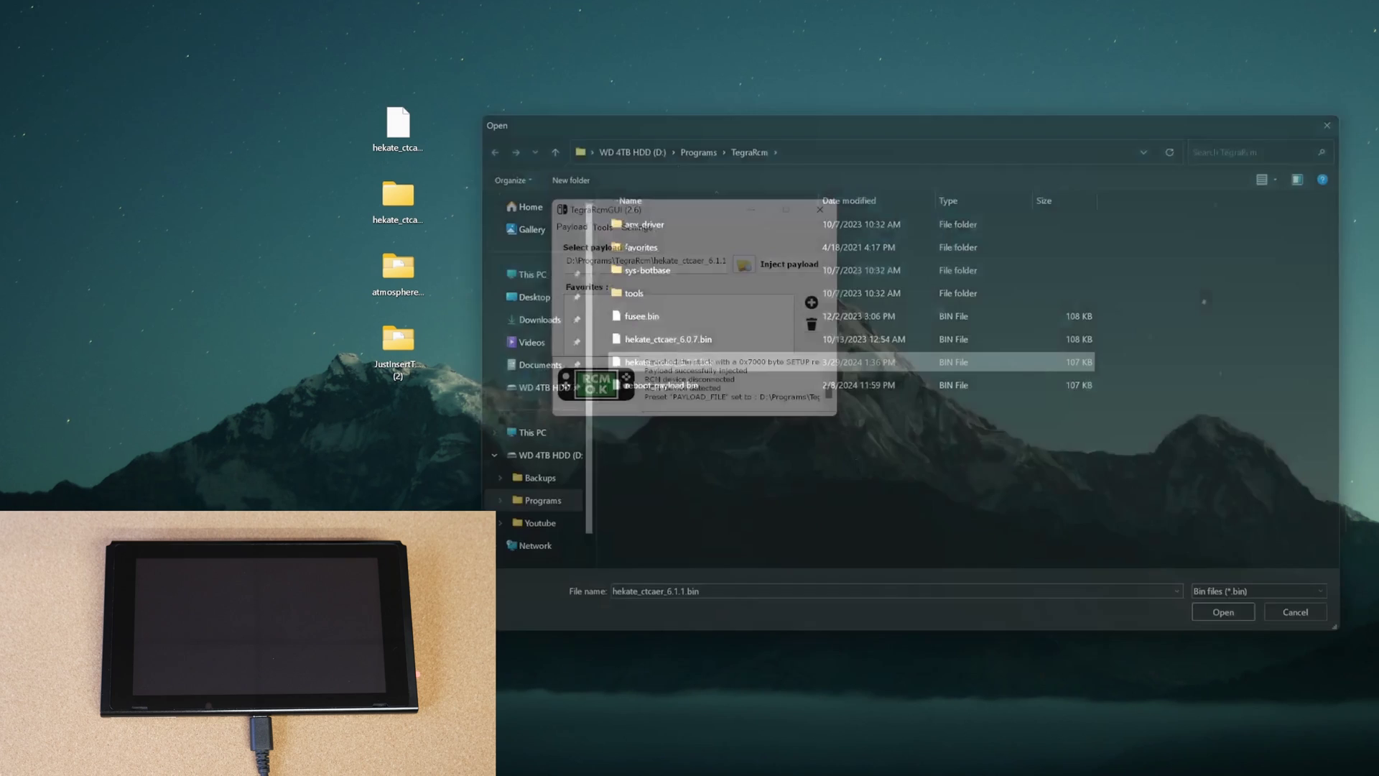
left_click(795, 267)
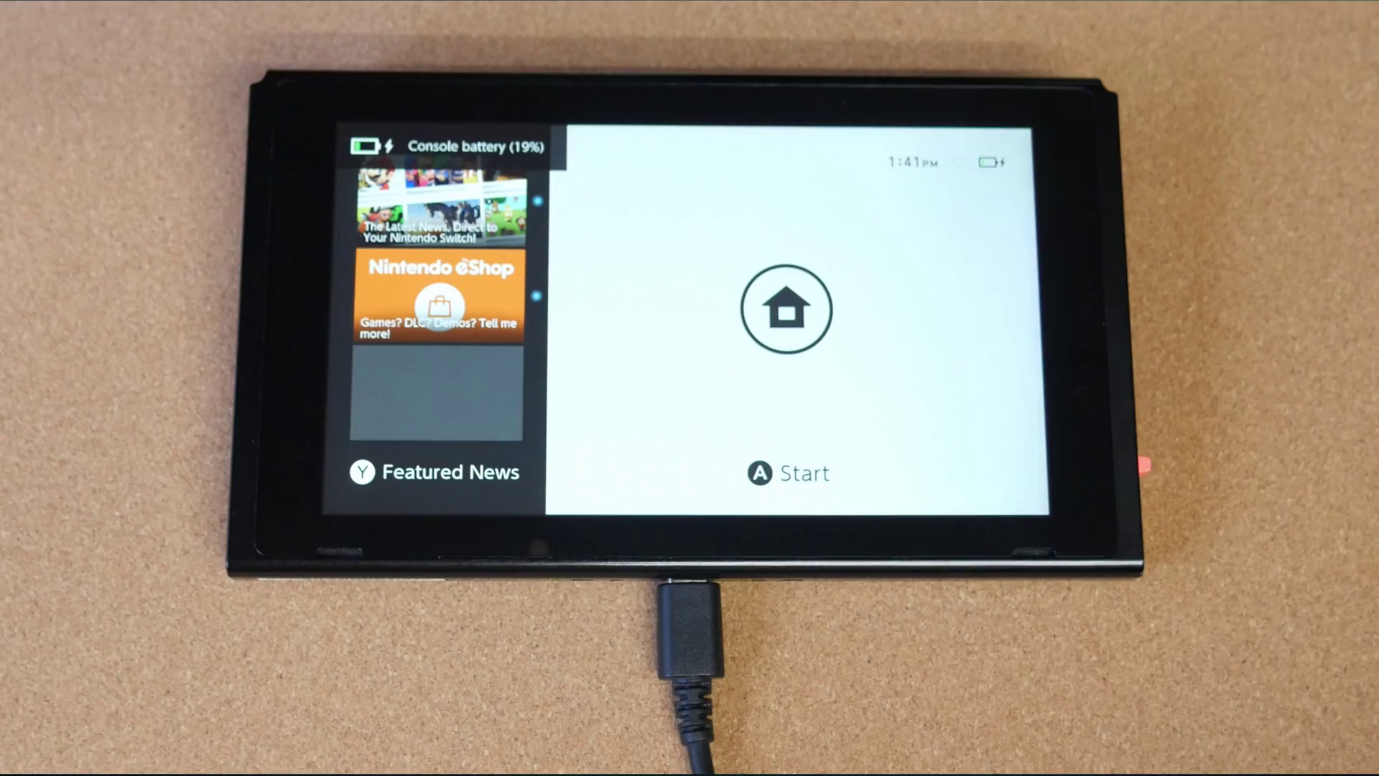
Tap the Switch lock screen to move past Start to the triple-press unlock prompt
left_click(787, 301)
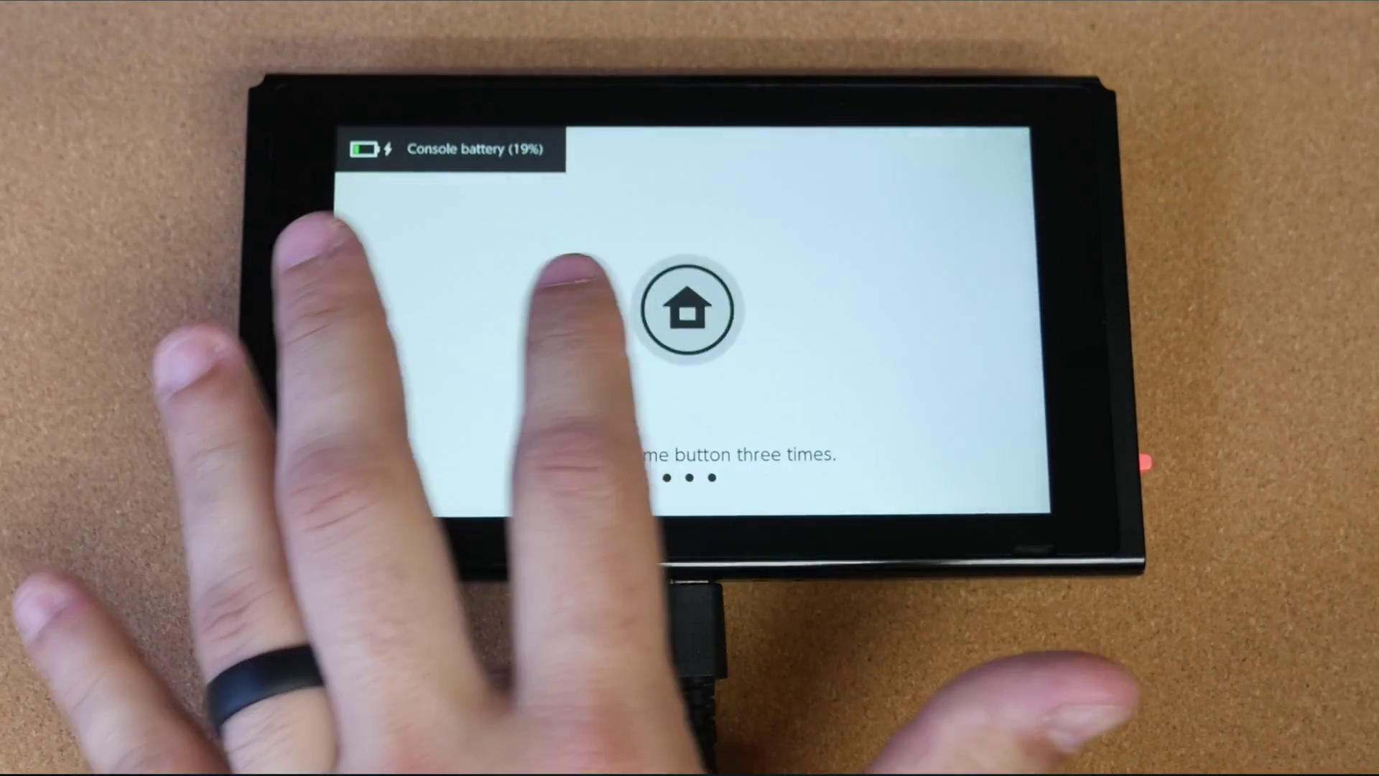